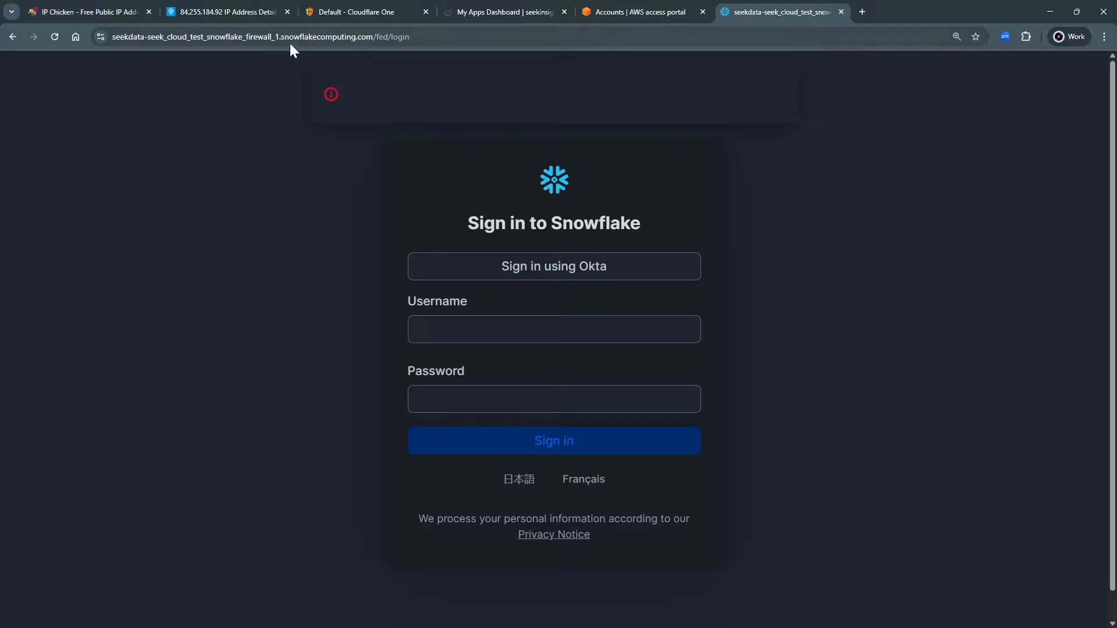
{"action": "scroll", "coordinate": [344, 224], "scroll_direction": "down", "scroll_amount": 1}
{"action": "left_click", "coordinate": [530, 241]}
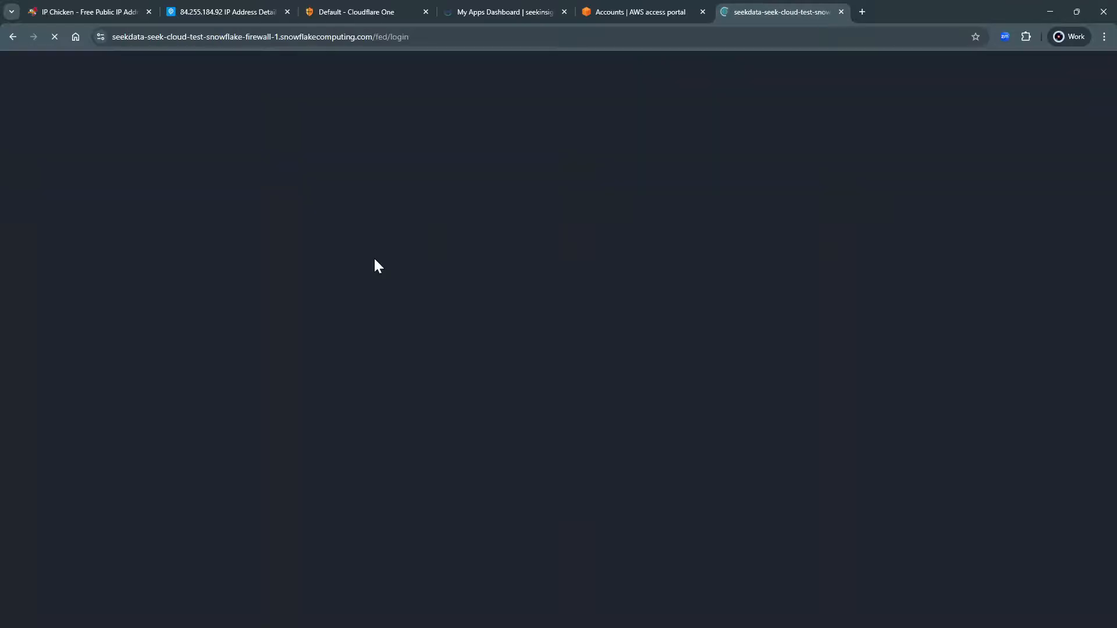
{"action": "left_click_drag", "start_coordinate": [356, 85], "coordinate": [559, 119]}
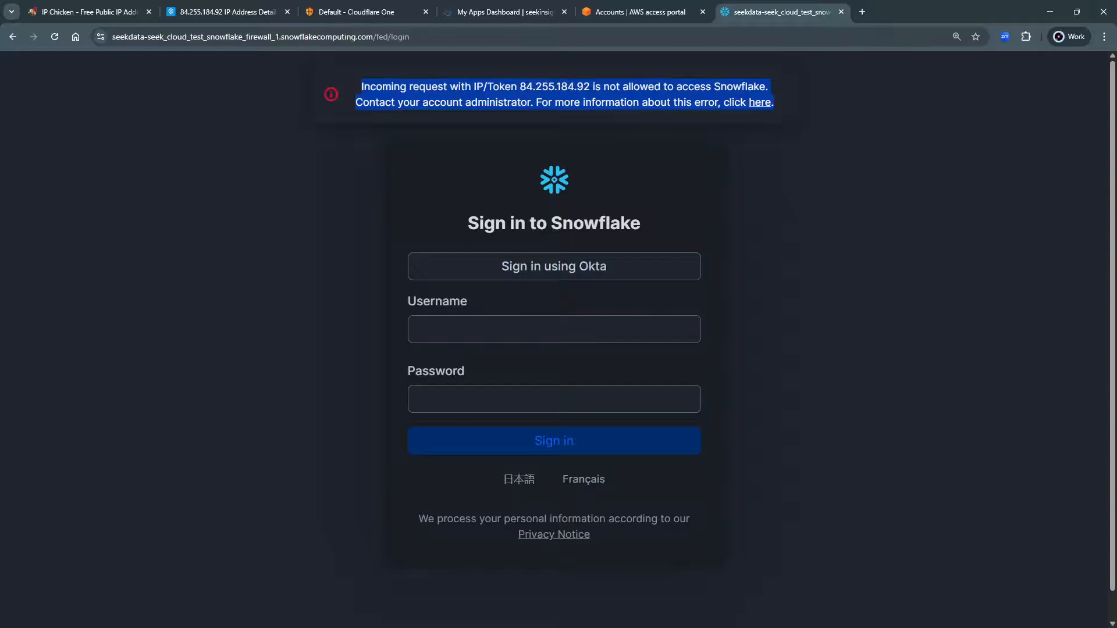
{"action": "left_click", "coordinate": [565, 94]}
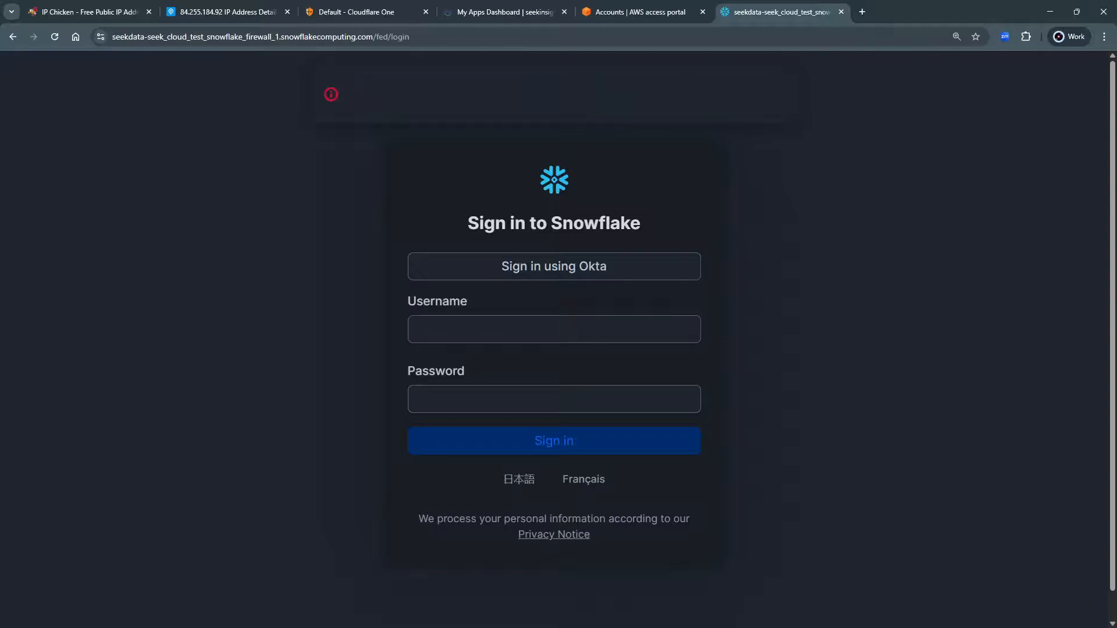
{"action": "left_click_drag", "start_coordinate": [350, 85], "coordinate": [693, 126]}
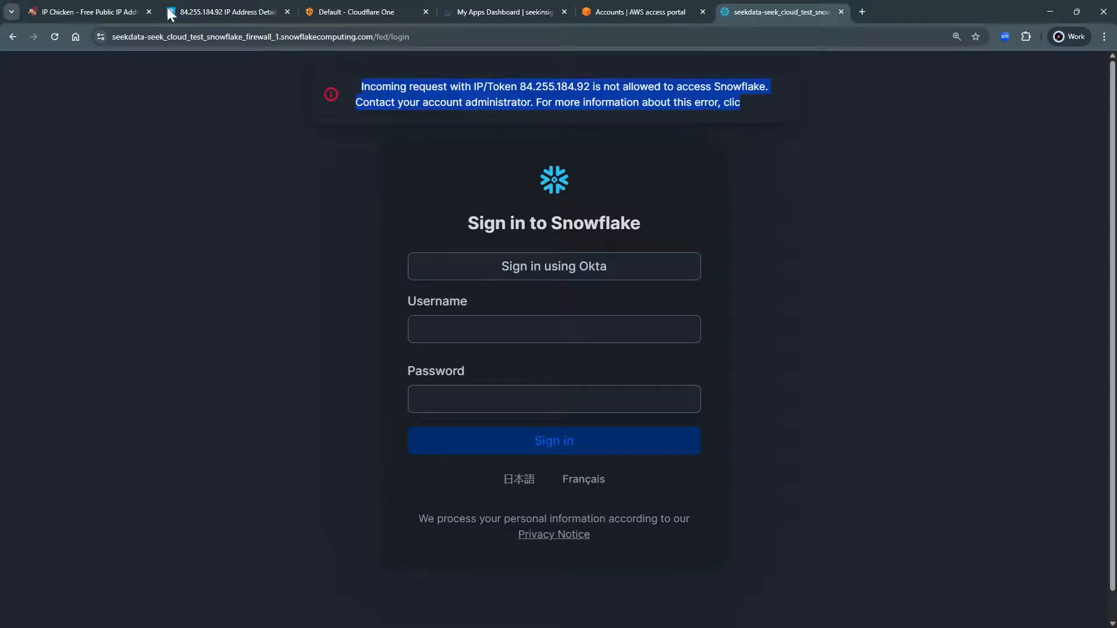
{"action": "left_click", "coordinate": [87, 12]}
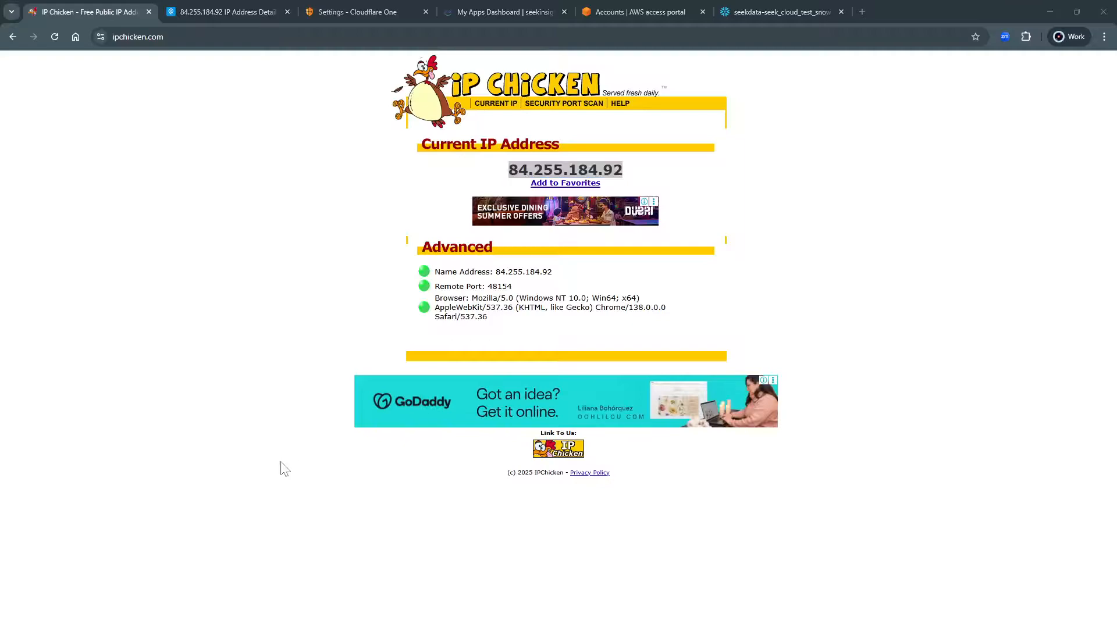
{"action": "left_click", "coordinate": [343, 8]}
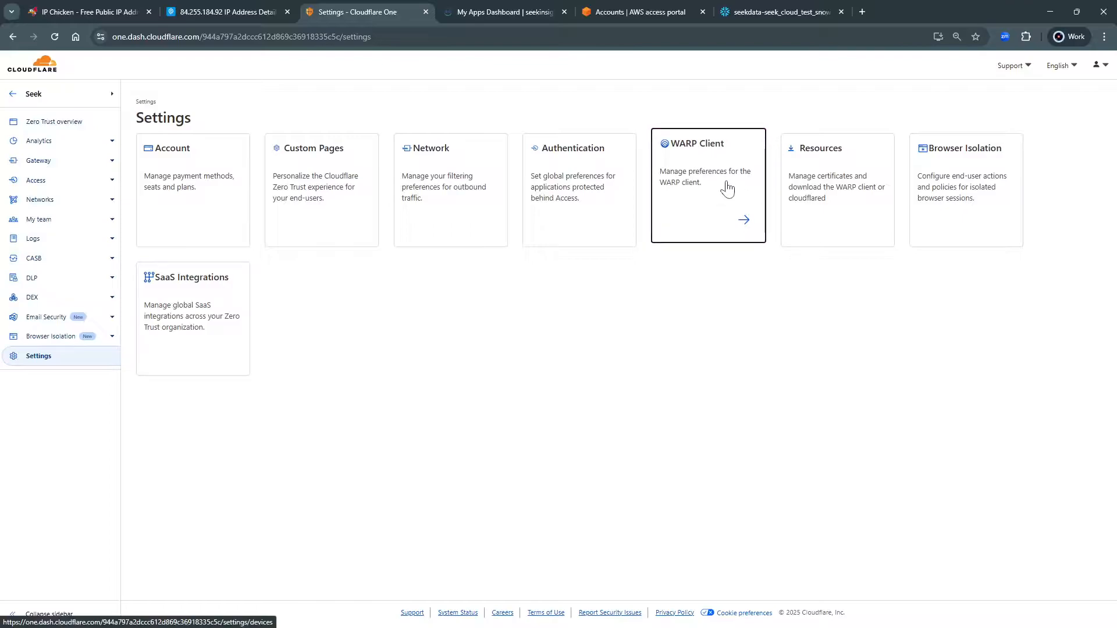
Open the Default device profile for editing from the WARP Client settings
{"action": "left_click", "coordinate": [728, 190]}
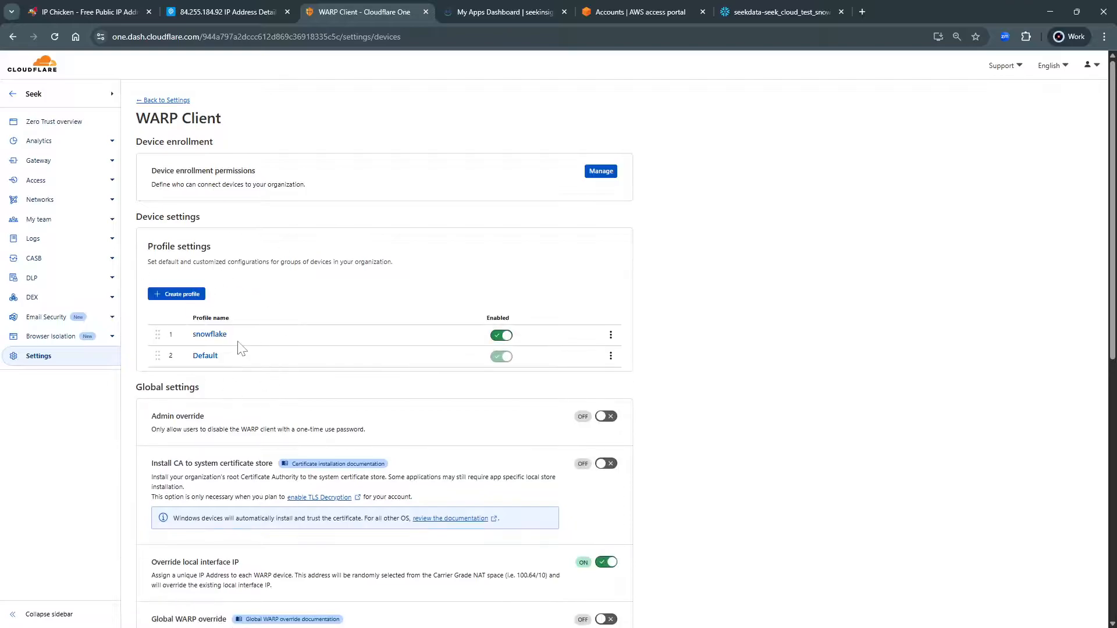
{"action": "scroll", "coordinate": [224, 358], "scroll_direction": "down", "scroll_amount": 1}
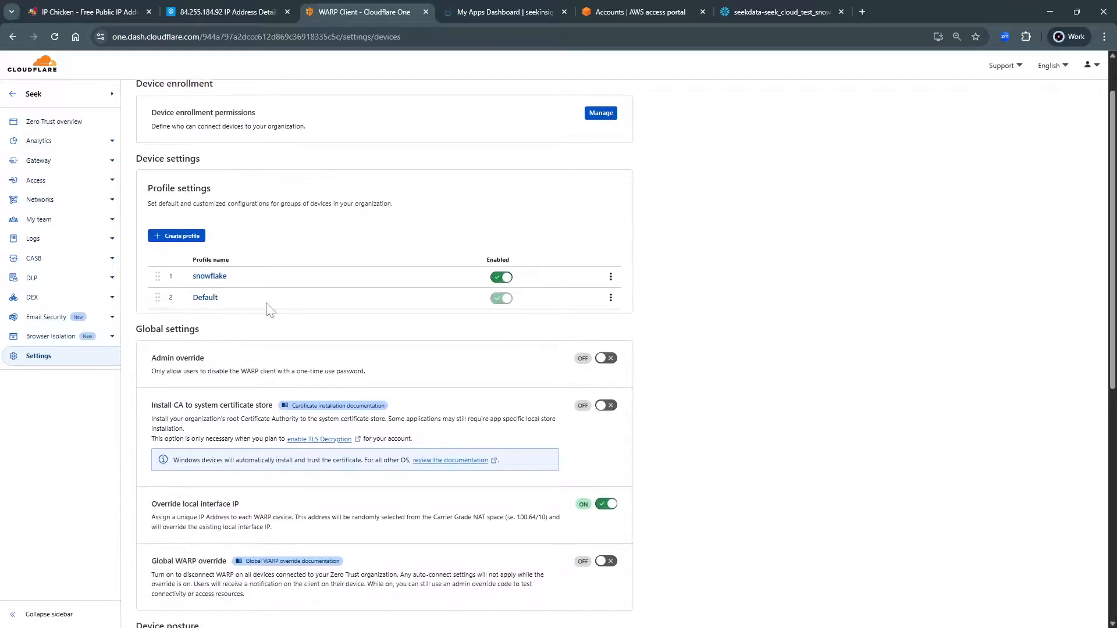
{"action": "left_click", "coordinate": [209, 298]}
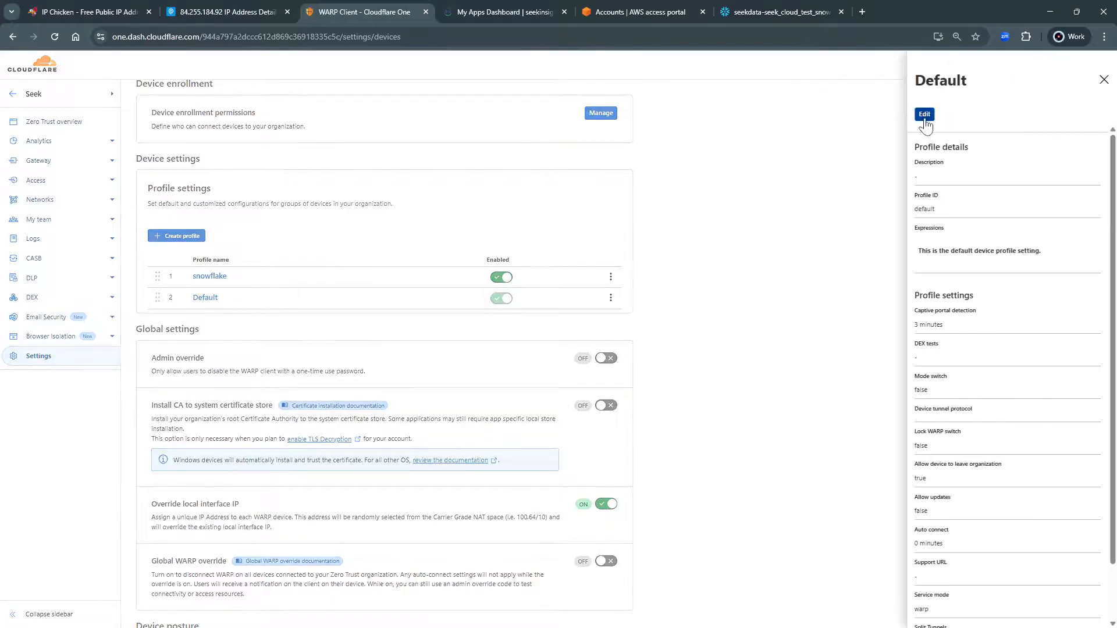
{"action": "left_click", "coordinate": [921, 114]}
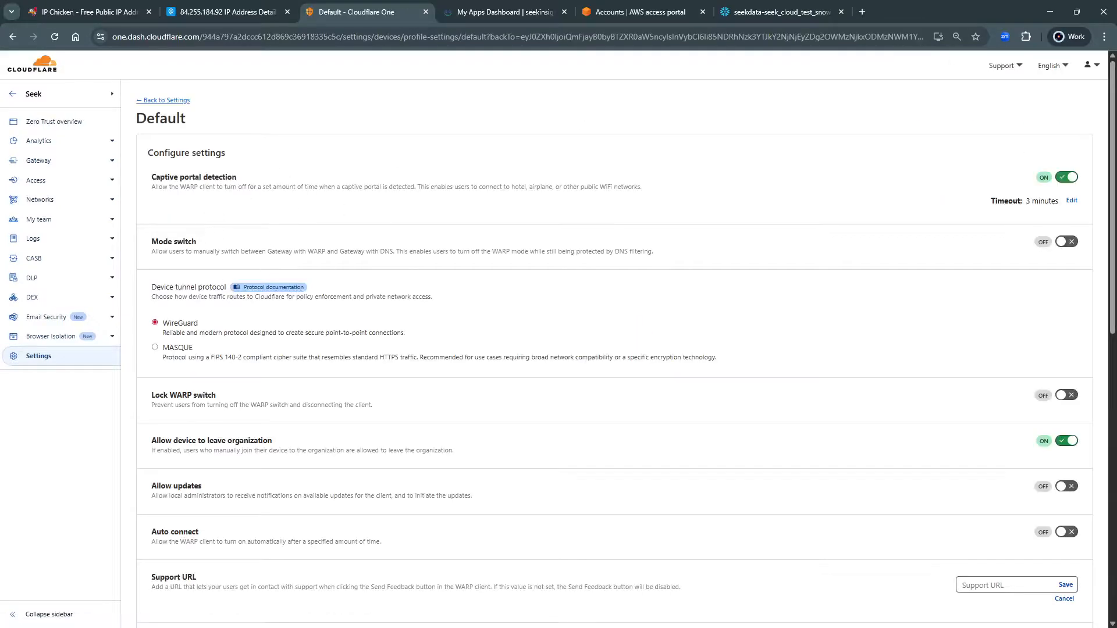
Scroll to the Default profile's Split Tunnels and review the Exclude versus Include IPs and domains modes
{"action": "scroll", "coordinate": [336, 295], "scroll_direction": "down", "scroll_amount": 2}
{"action": "scroll", "coordinate": [314, 291], "scroll_direction": "up", "scroll_amount": 2}
{"action": "scroll", "coordinate": [395, 356], "scroll_direction": "down", "scroll_amount": 5}
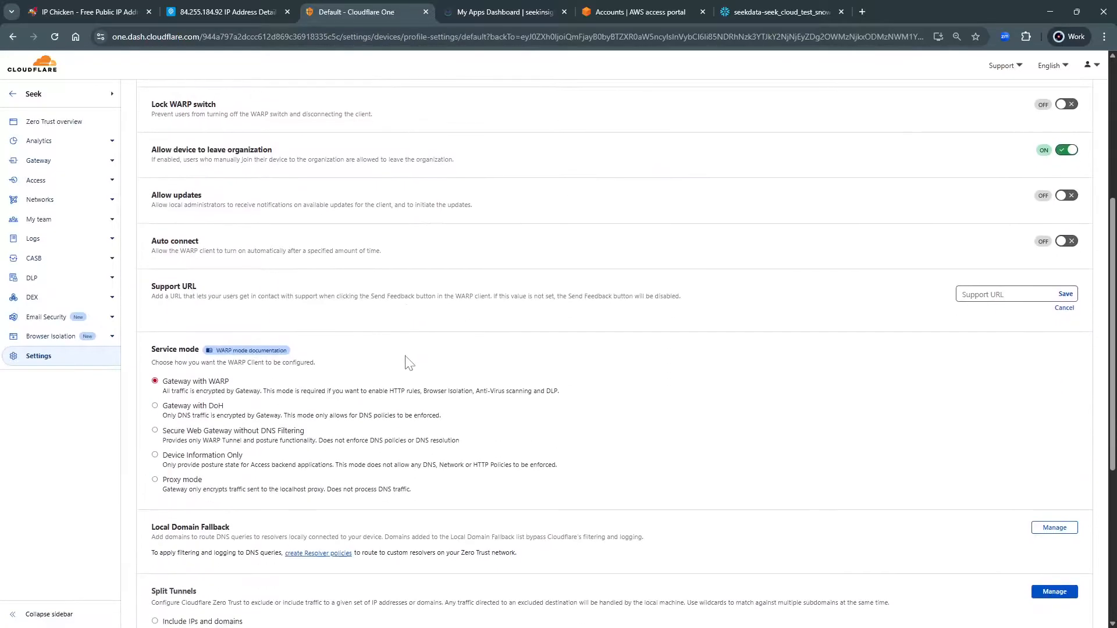
{"action": "scroll", "coordinate": [410, 363], "scroll_direction": "down", "scroll_amount": 4}
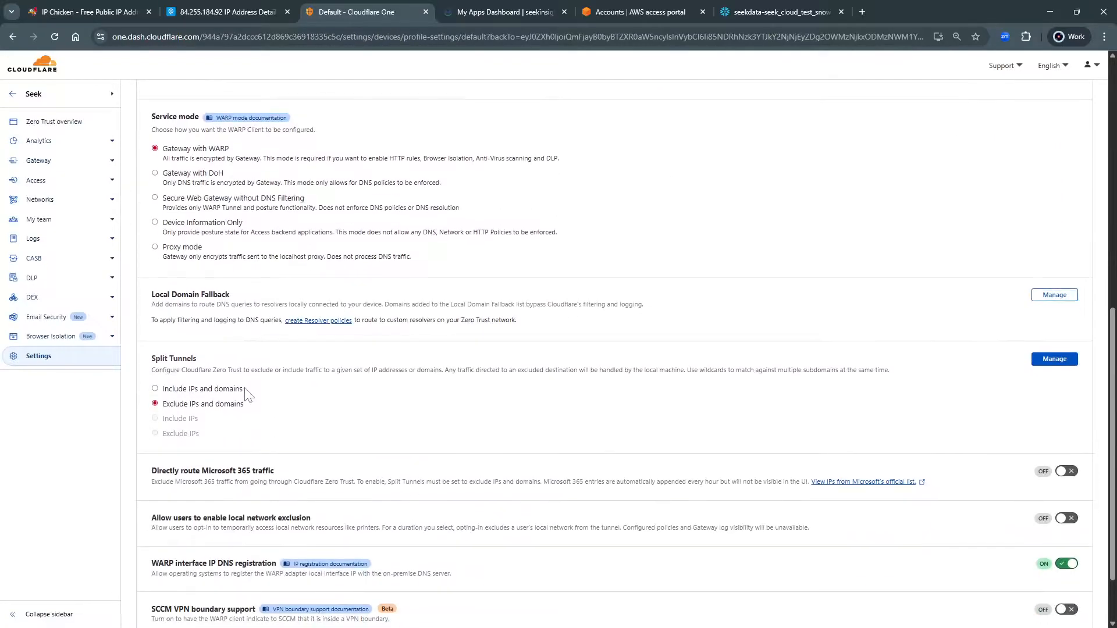
{"action": "left_click_drag", "start_coordinate": [245, 388], "coordinate": [160, 390]}
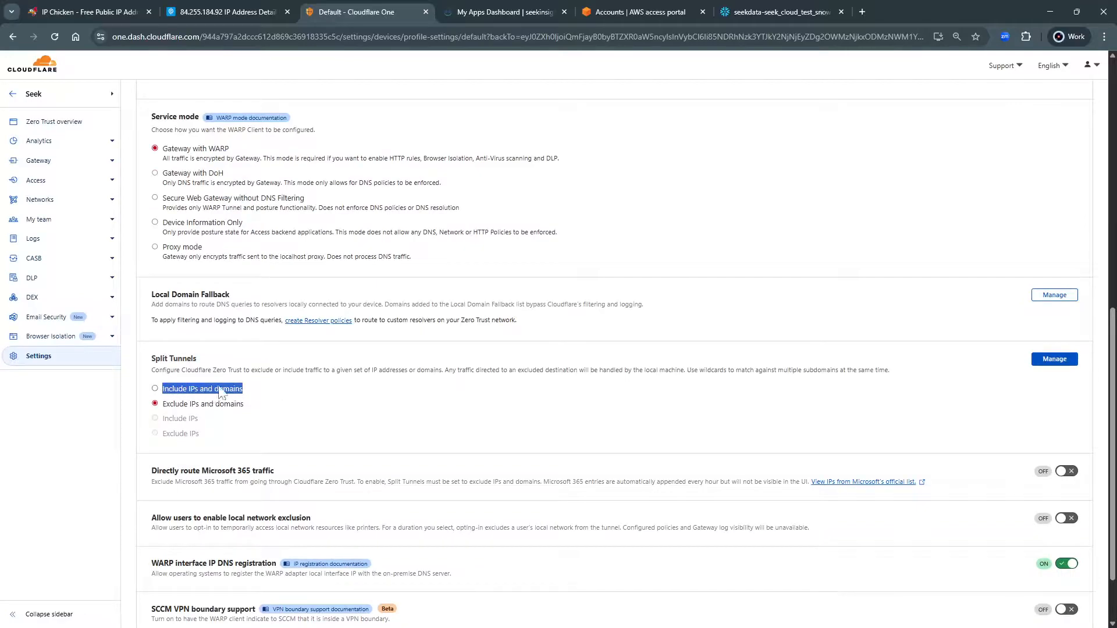
Open the Networks Tunnels list in a new tab, view it, and return to the Default profile
{"action": "left_click", "coordinate": [111, 199]}
{"action": "right_click", "coordinate": [41, 233]}
{"action": "left_click", "coordinate": [65, 242]}
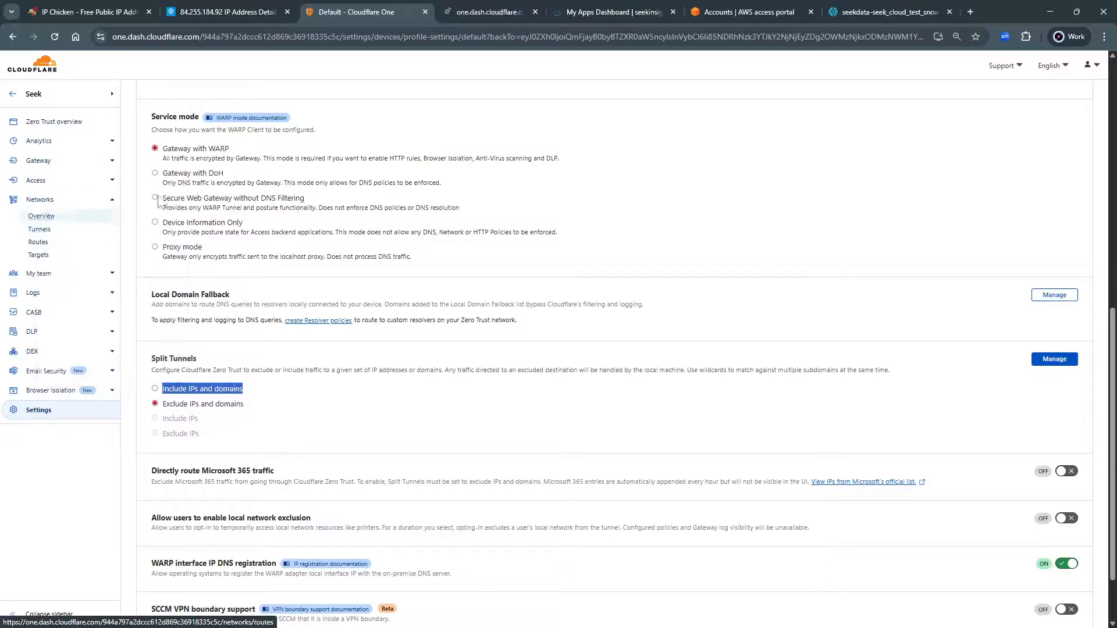
{"action": "left_click", "coordinate": [490, 11]}
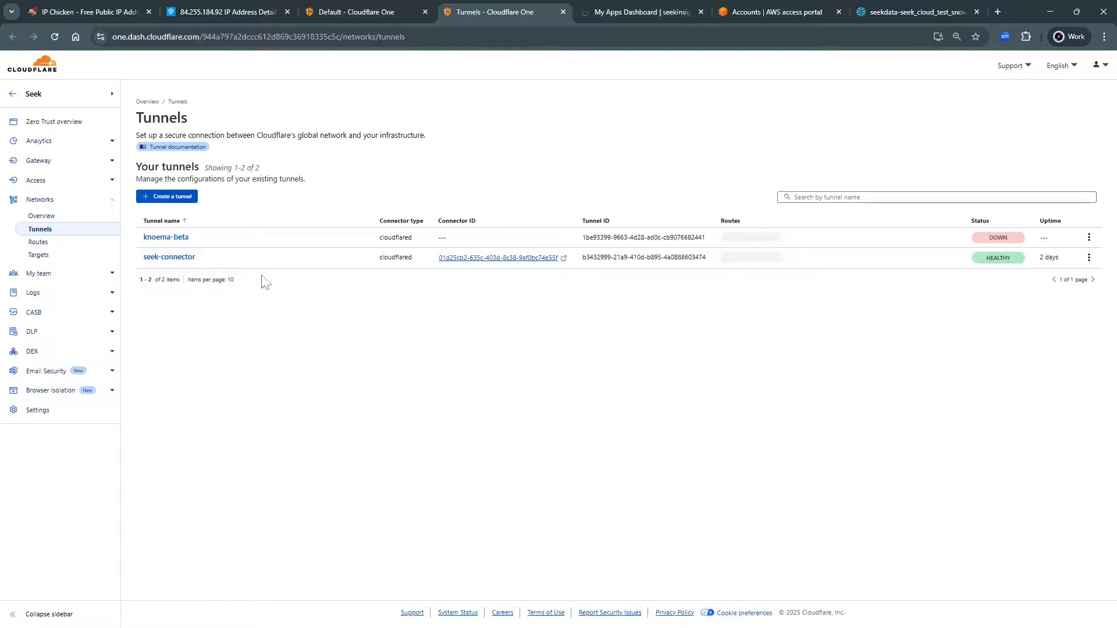
{"action": "left_click", "coordinate": [358, 10]}
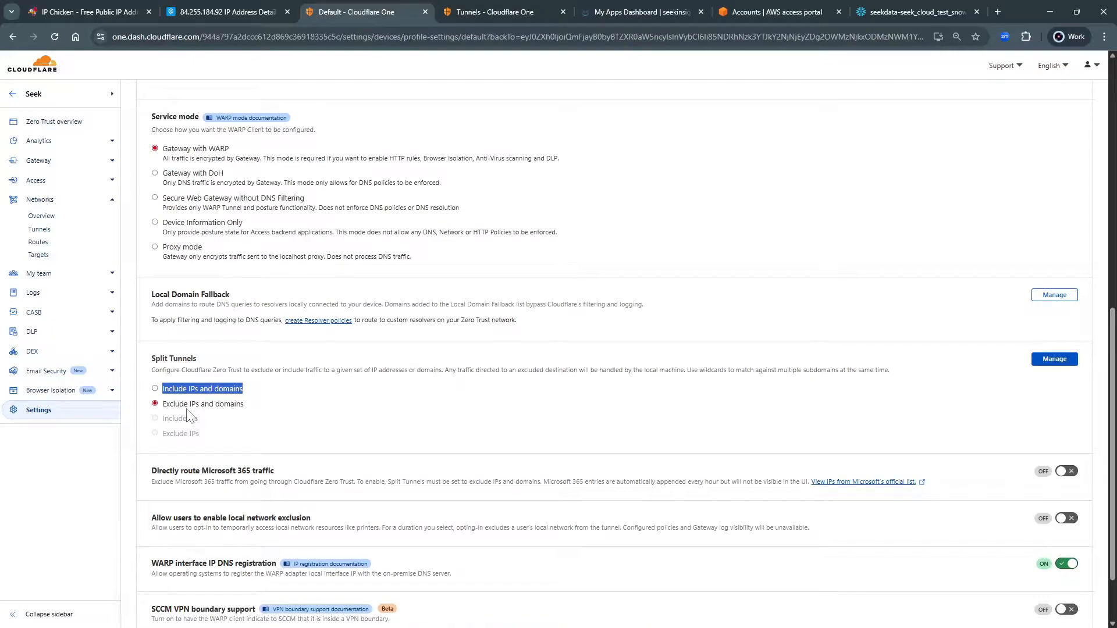
{"action": "left_click", "coordinate": [223, 372]}
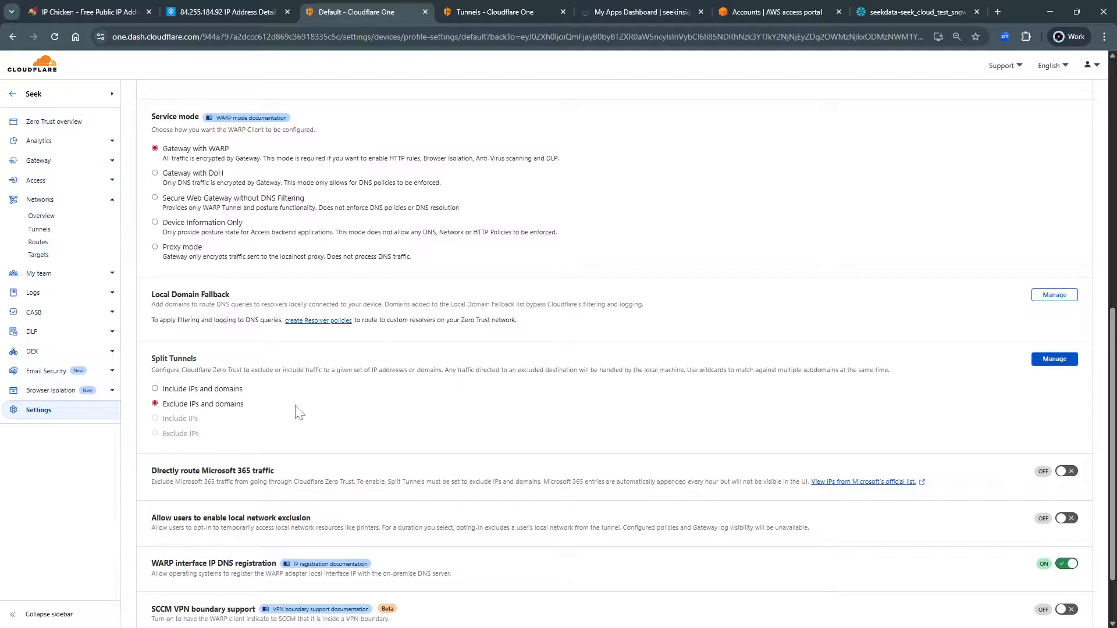
{"action": "scroll", "coordinate": [571, 413], "scroll_direction": "down", "scroll_amount": 2}
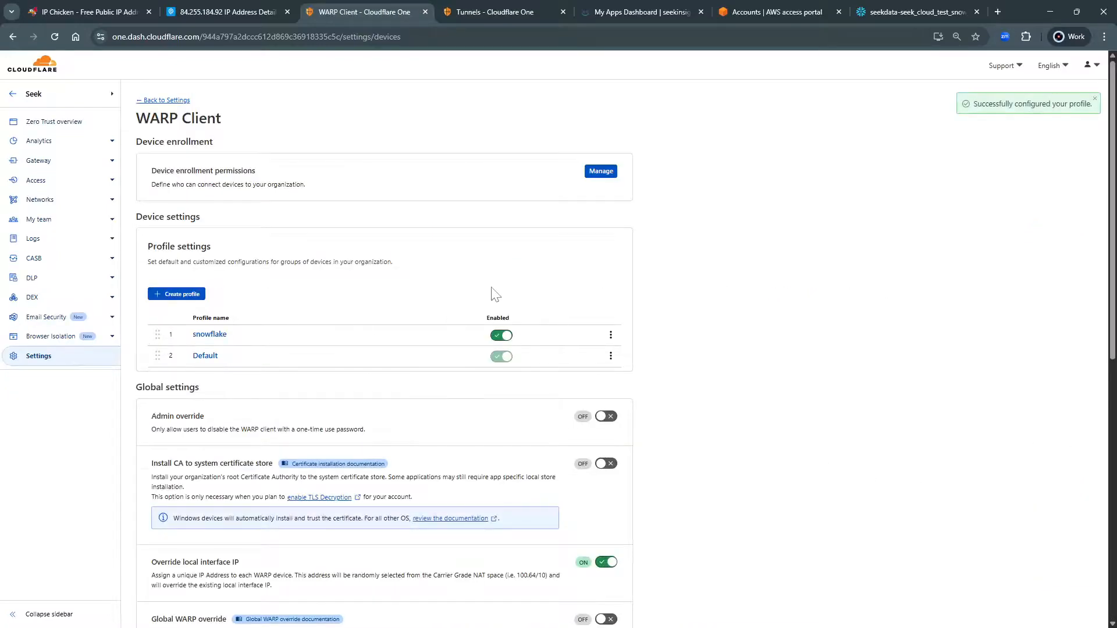
Reopen the Default profile for editing and scroll to its Service mode and Split Tunnels sections
{"action": "scroll", "coordinate": [495, 295], "scroll_direction": "down", "scroll_amount": 3}
{"action": "scroll", "coordinate": [516, 306], "scroll_direction": "up", "scroll_amount": 3}
{"action": "left_click", "coordinate": [207, 357]}
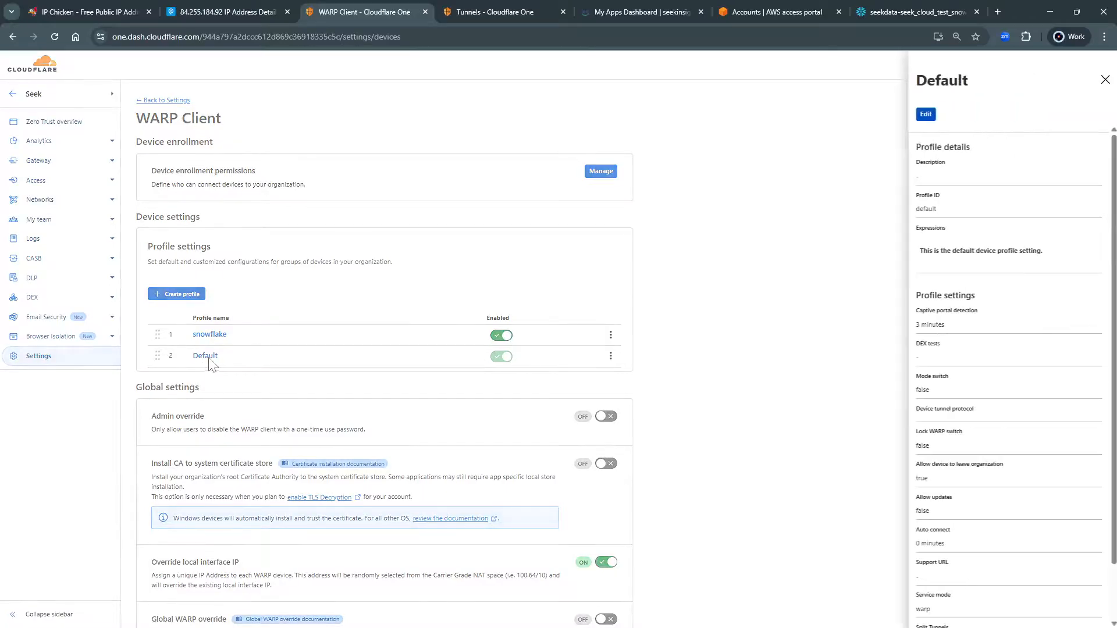
{"action": "left_click", "coordinate": [925, 114]}
{"action": "scroll", "coordinate": [297, 402], "scroll_direction": "down", "scroll_amount": 6}
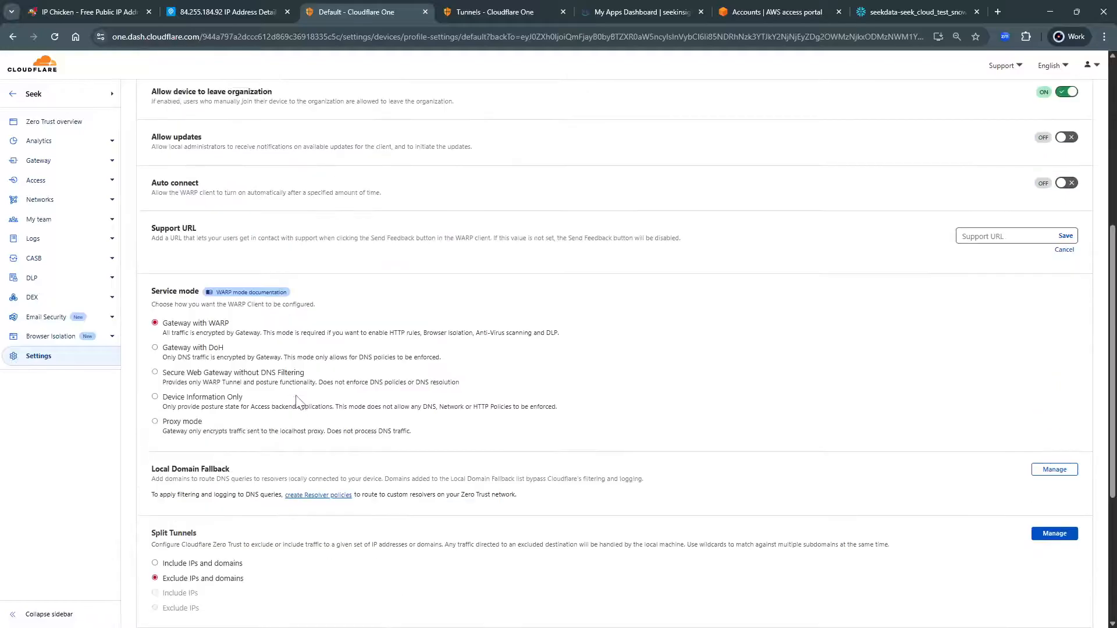
{"action": "scroll", "coordinate": [297, 402], "scroll_direction": "down", "scroll_amount": 4}
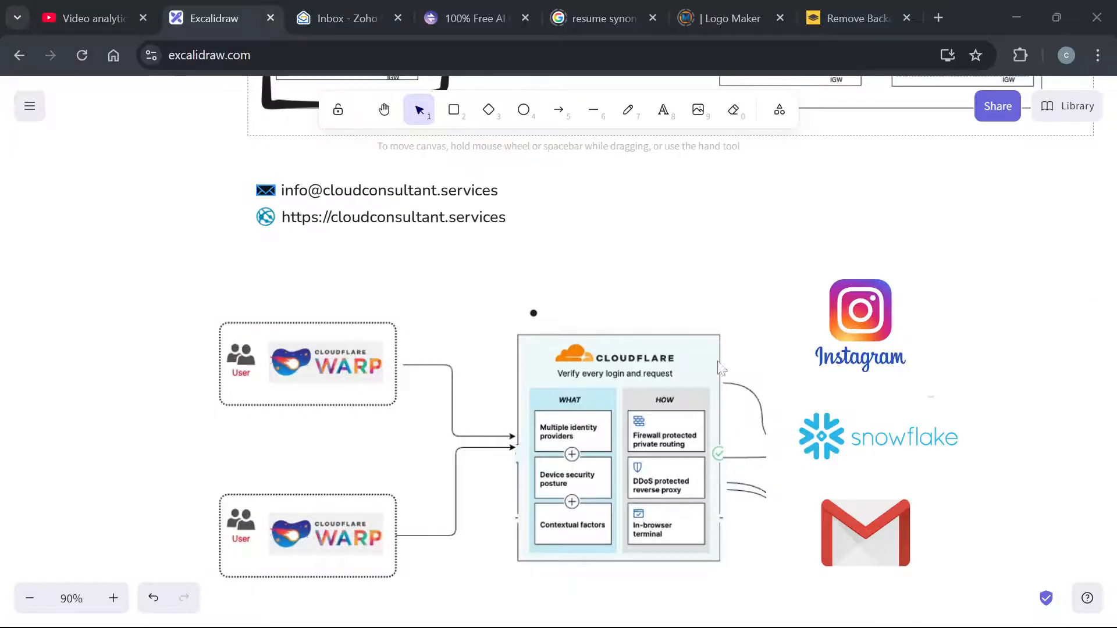
Launch the Cloudflare WARP client from the system tray and accept its introduction and privacy terms
{"action": "mouse_move", "coordinate": [756, 627]}
{"action": "left_click", "coordinate": [874, 616]}
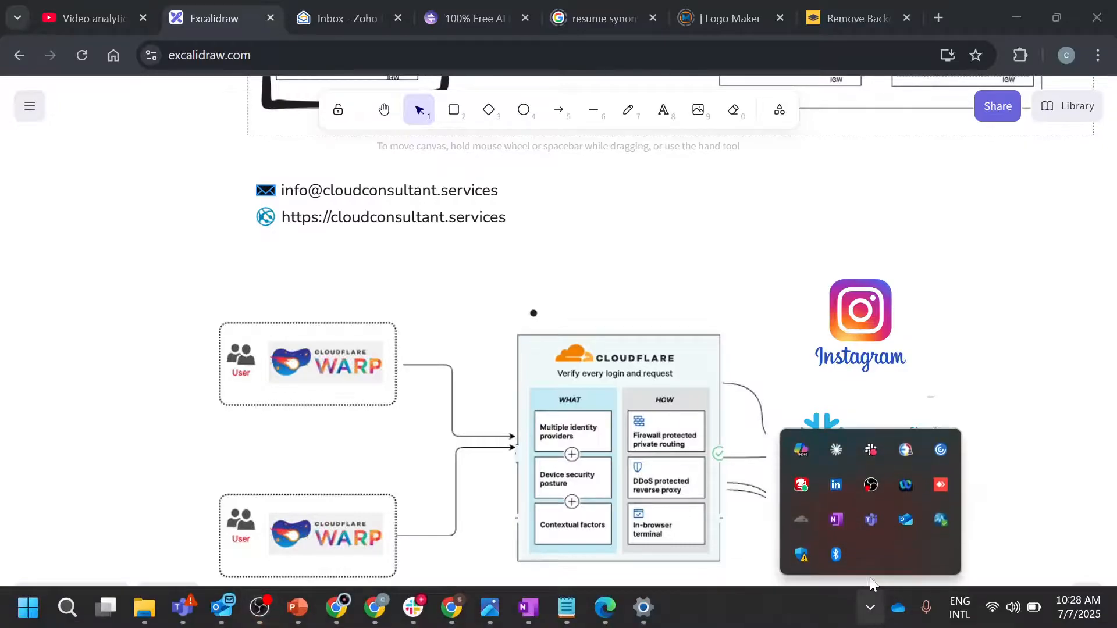
{"action": "left_click", "coordinate": [802, 520]}
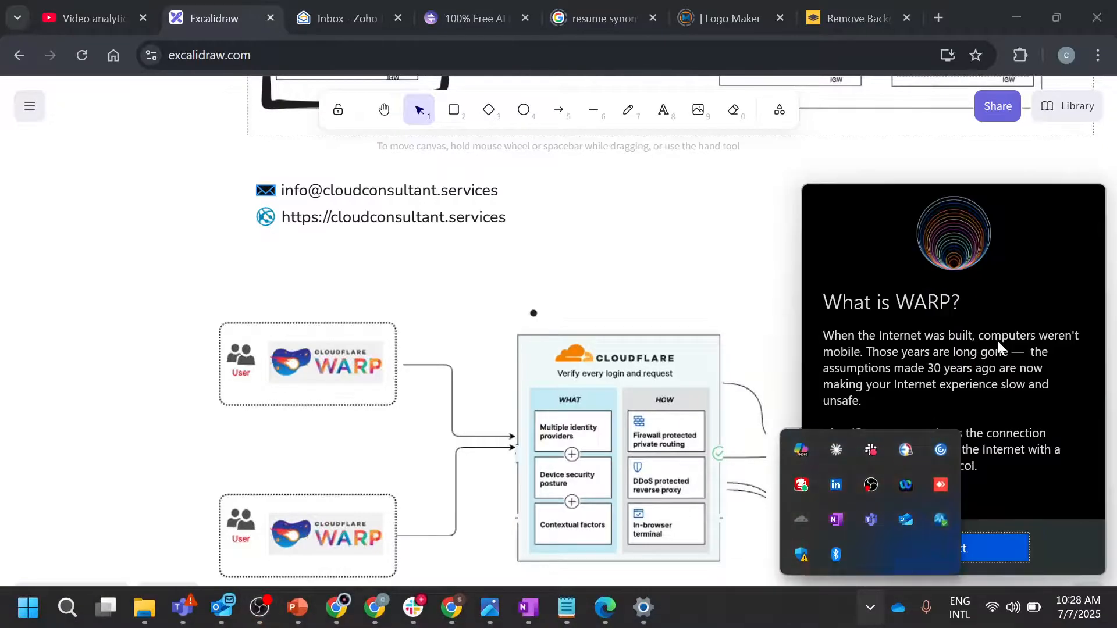
{"action": "left_click", "coordinate": [972, 546]}
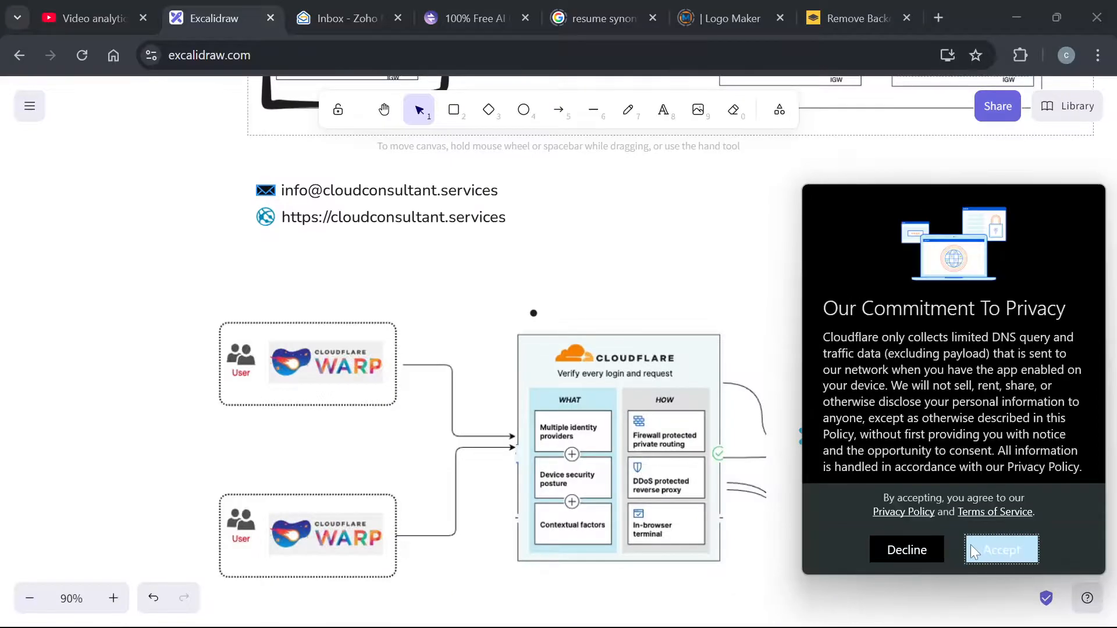
{"action": "left_click", "coordinate": [1000, 551]}
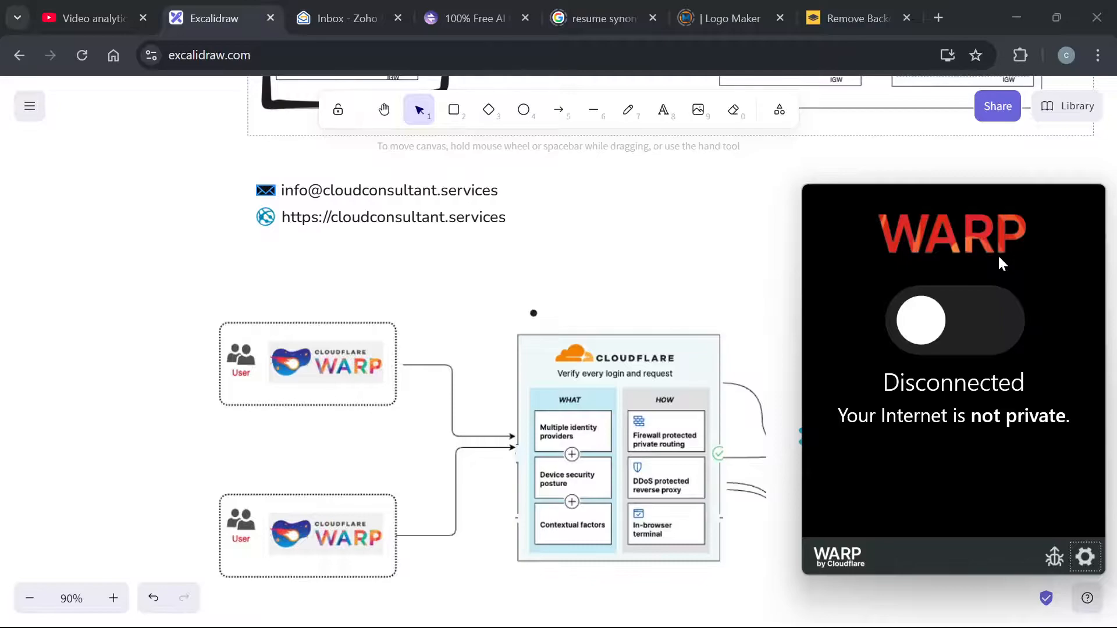
In WARP Preferences > Account, log in to Cloudflare Zero Trust with team name insightcloud
{"action": "left_click", "coordinate": [1085, 556]}
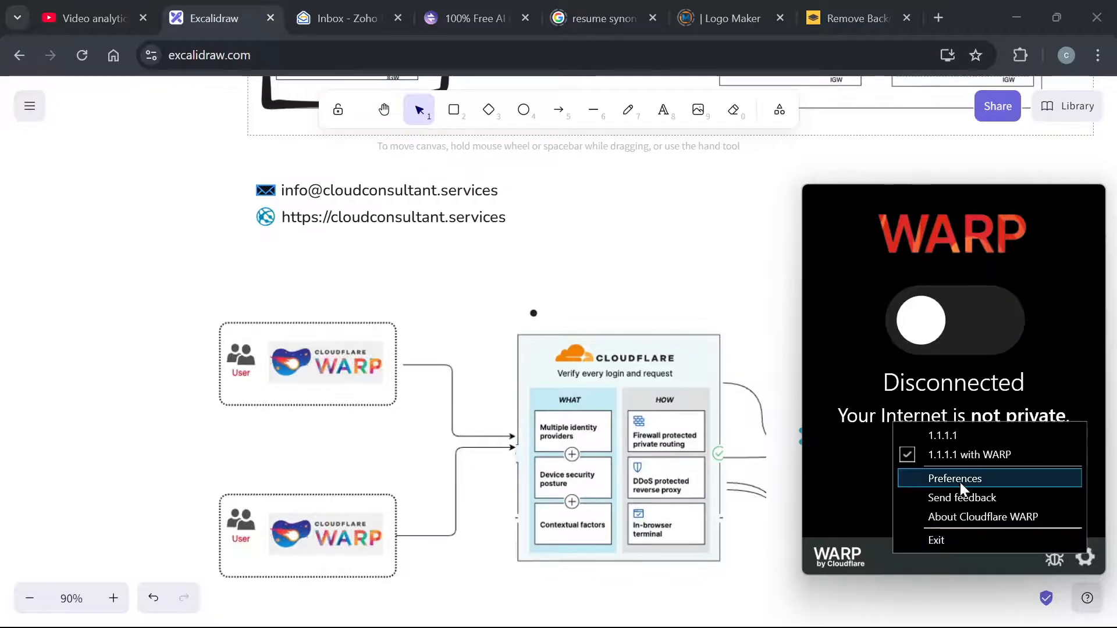
{"action": "left_click", "coordinate": [943, 479]}
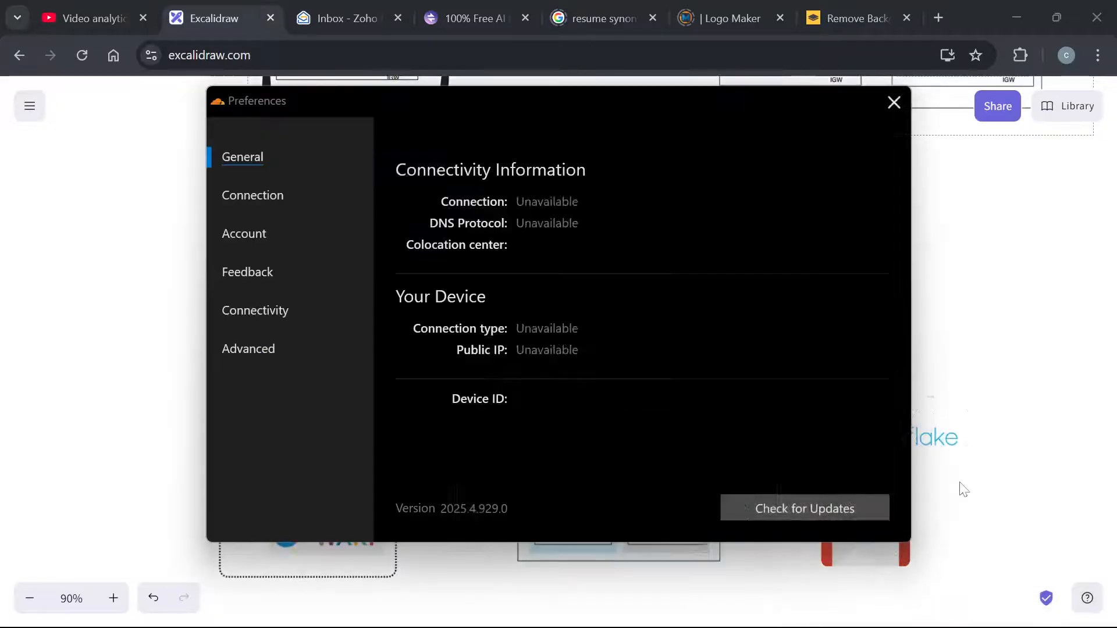
{"action": "left_click", "coordinate": [249, 235]}
{"action": "left_click", "coordinate": [707, 511]}
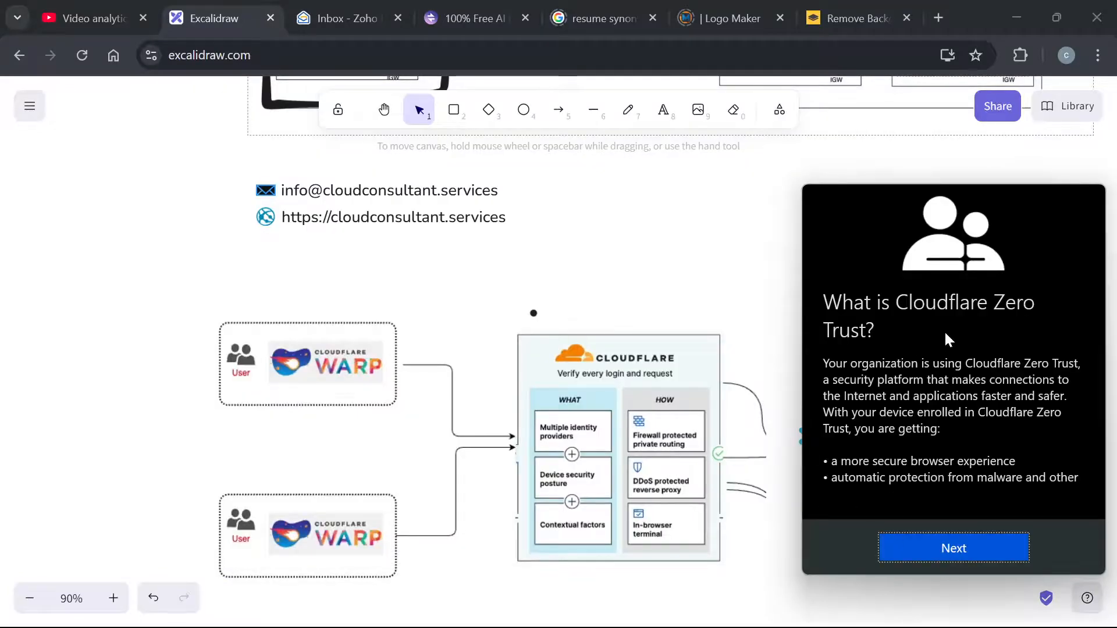
{"action": "left_click", "coordinate": [940, 548]}
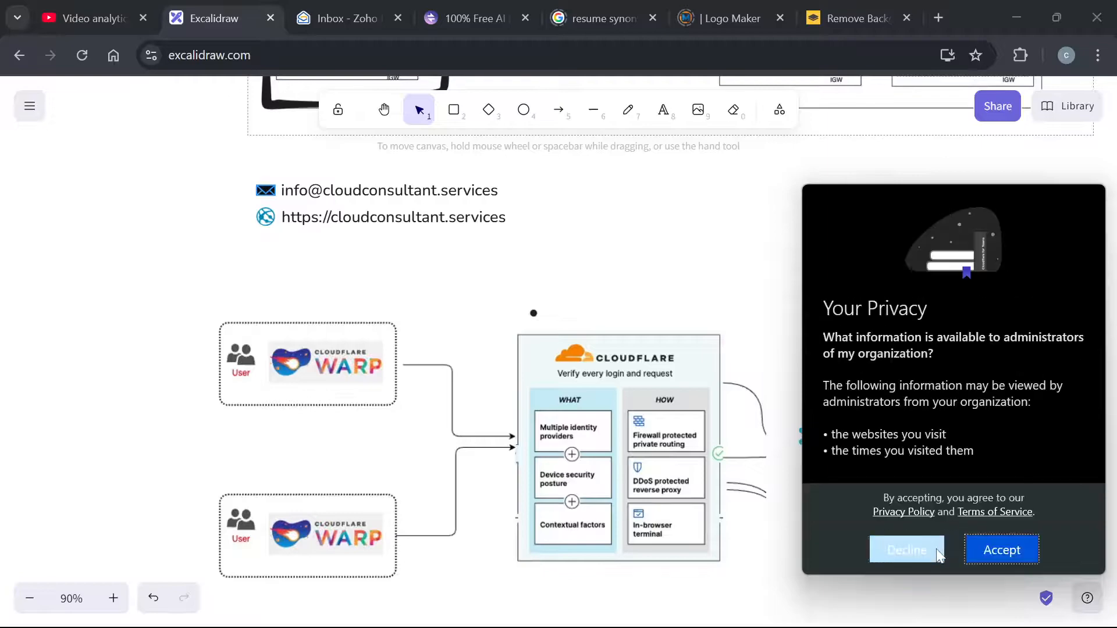
{"action": "left_click", "coordinate": [1003, 552]}
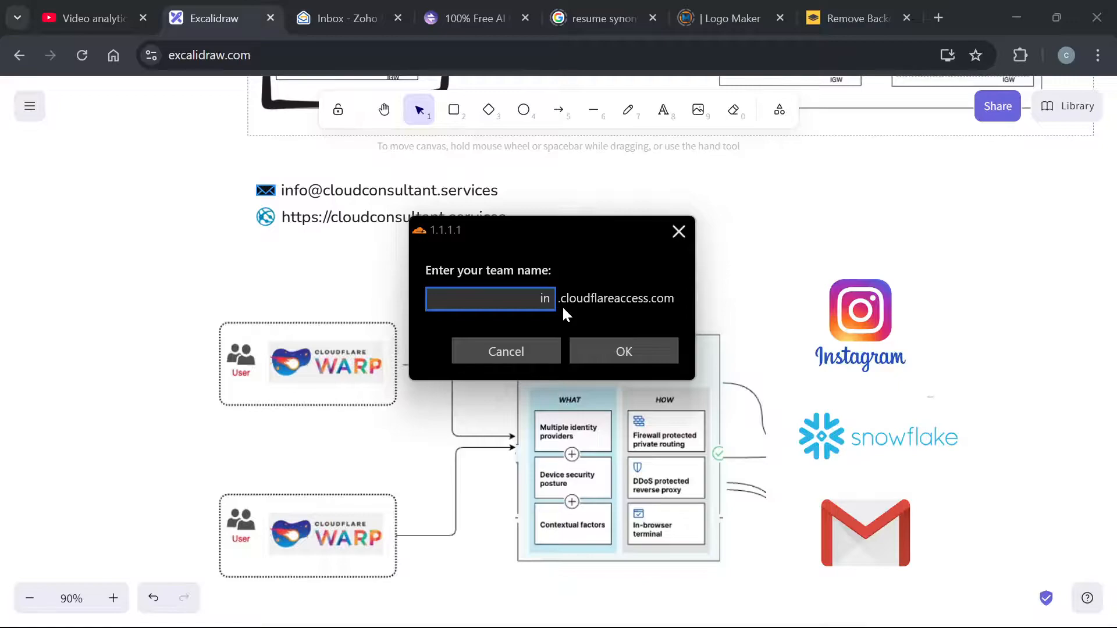
{"action": "type", "text": "insightcloud"}
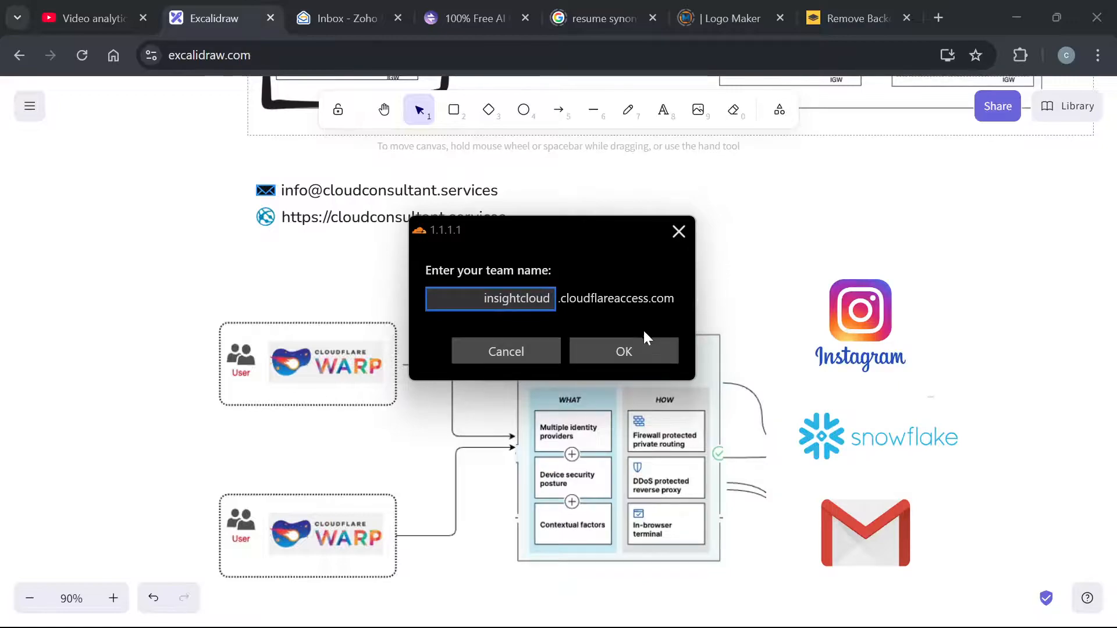
{"action": "left_click", "coordinate": [617, 352]}
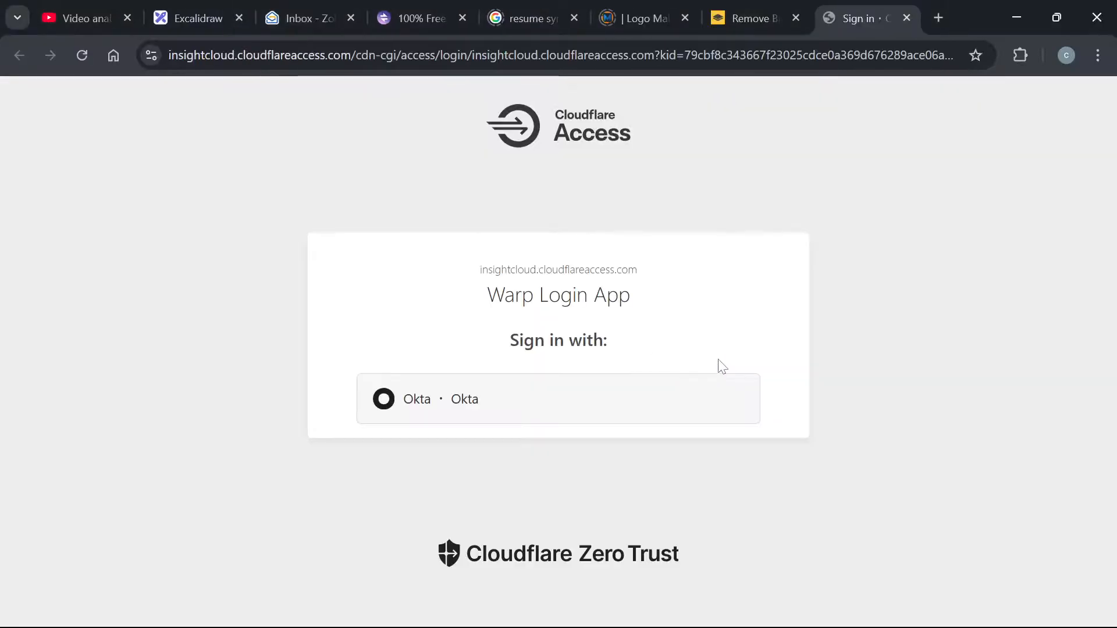
Abandon the Okta sign-in, close its tab, and open a fresh browser tab
{"action": "left_click", "coordinate": [507, 396]}
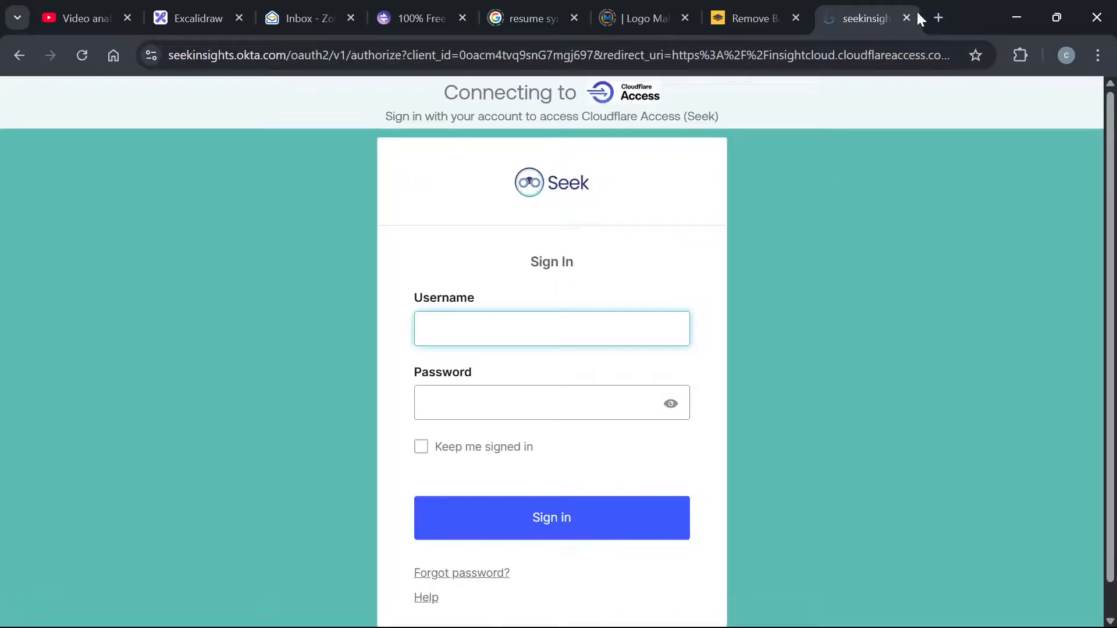
{"action": "left_click", "coordinate": [906, 17]}
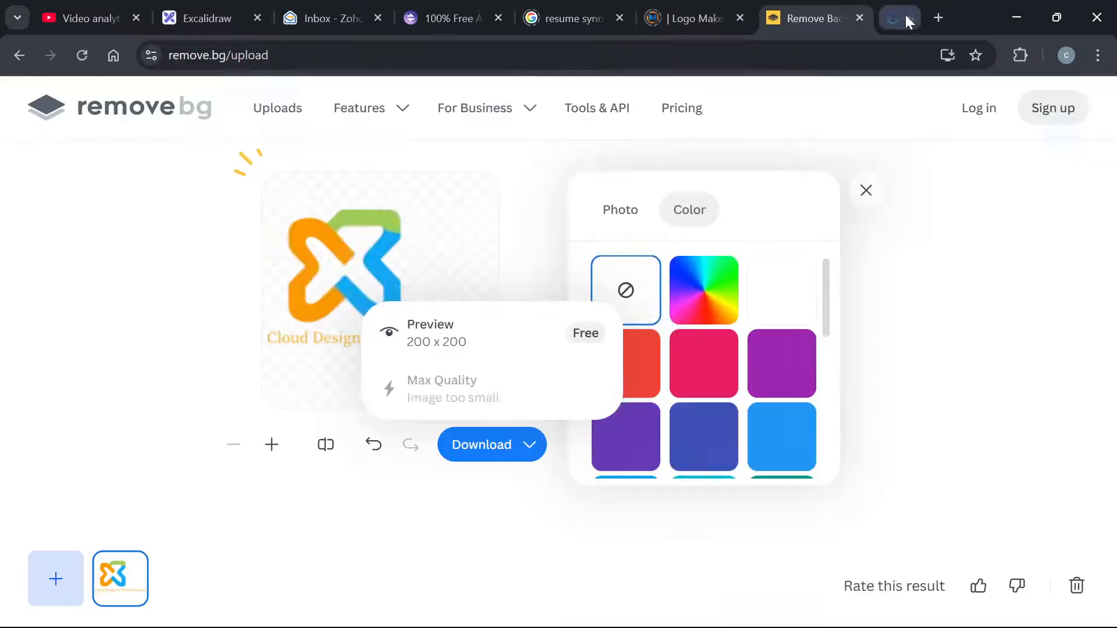
{"action": "left_click", "coordinate": [938, 16]}
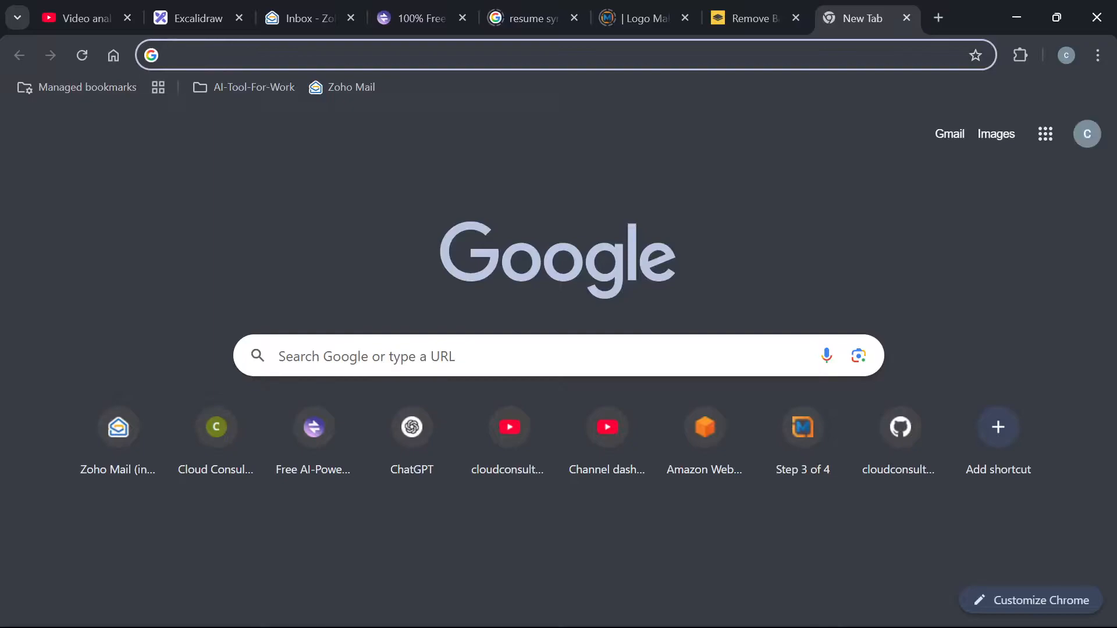
{"action": "key", "text": "alt+Tab"}
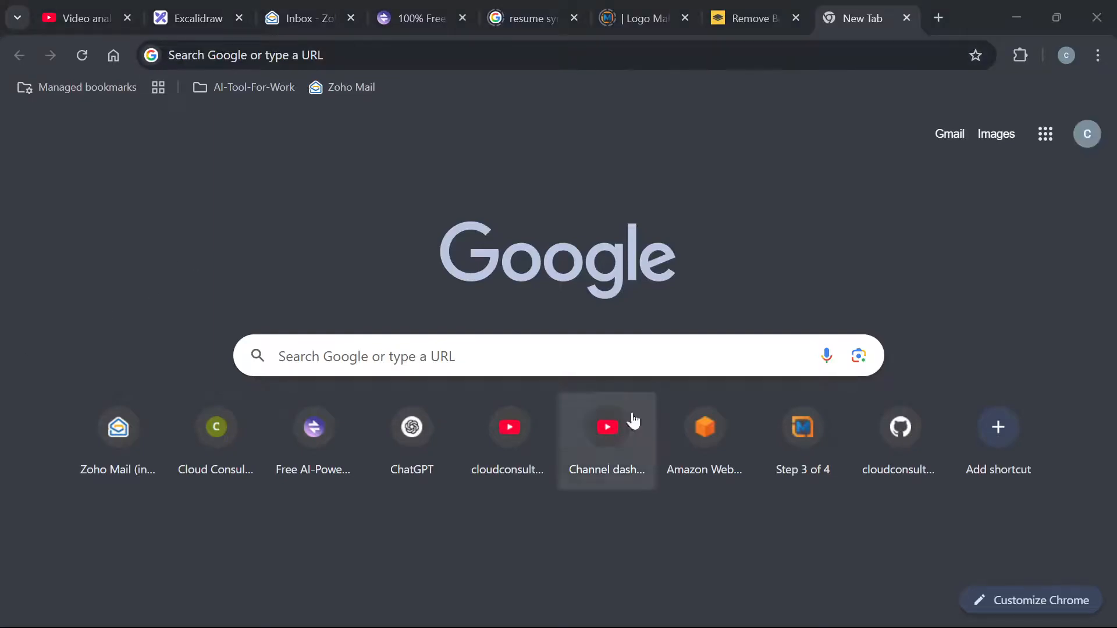
Re-enroll WARP via Preferences > Account with Zero Trust team name insightcloud
{"action": "mouse_move", "coordinate": [786, 623]}
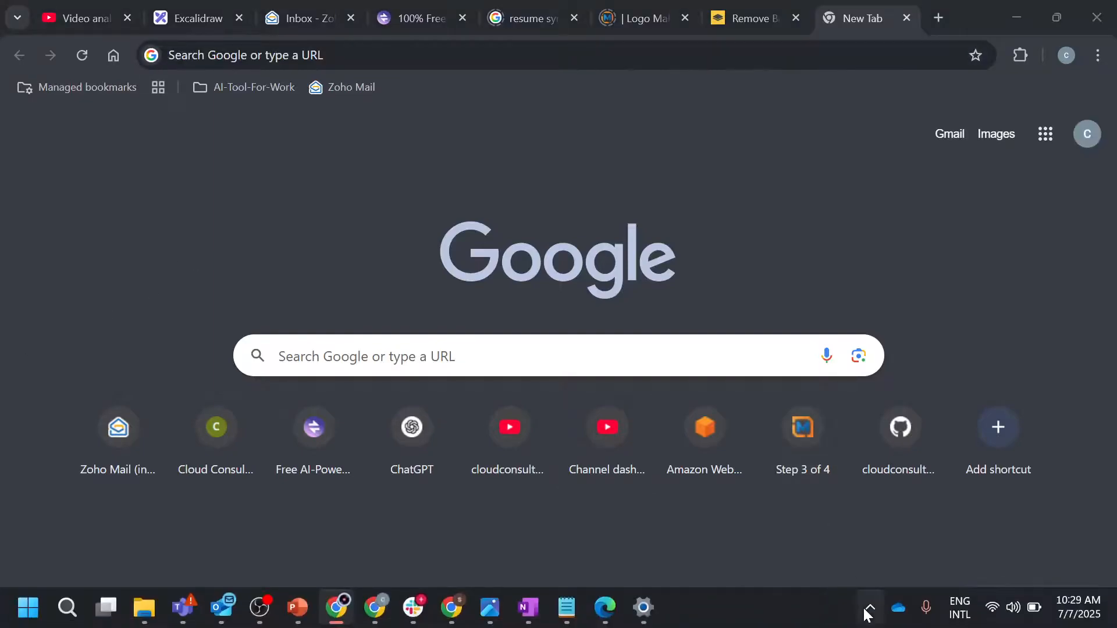
{"action": "left_click", "coordinate": [868, 608]}
{"action": "left_click", "coordinate": [804, 516]}
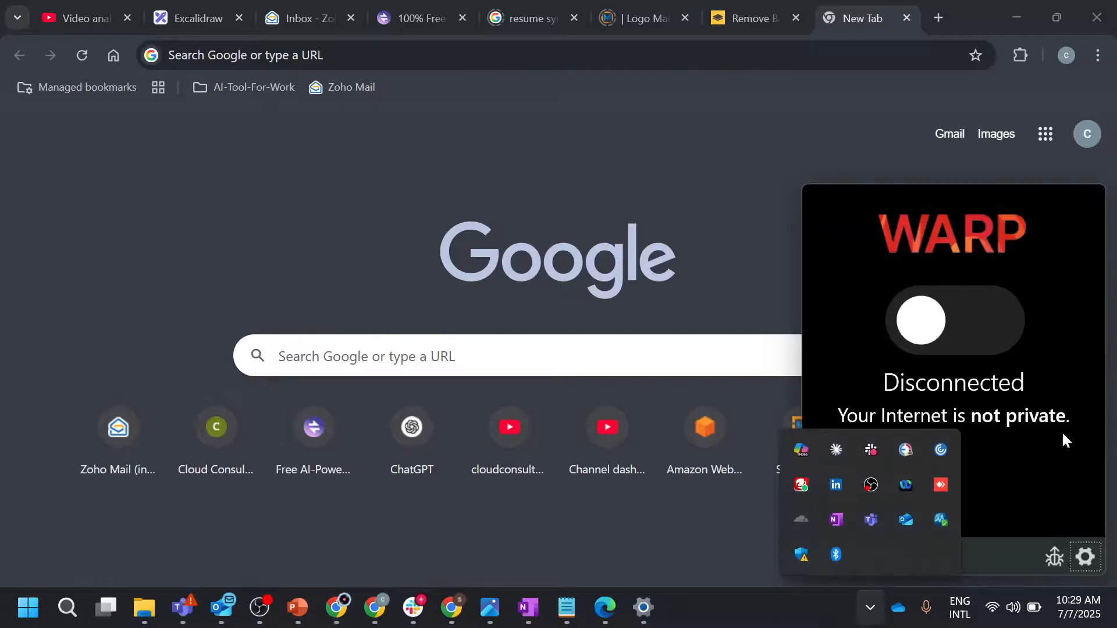
{"action": "left_click", "coordinate": [1084, 554]}
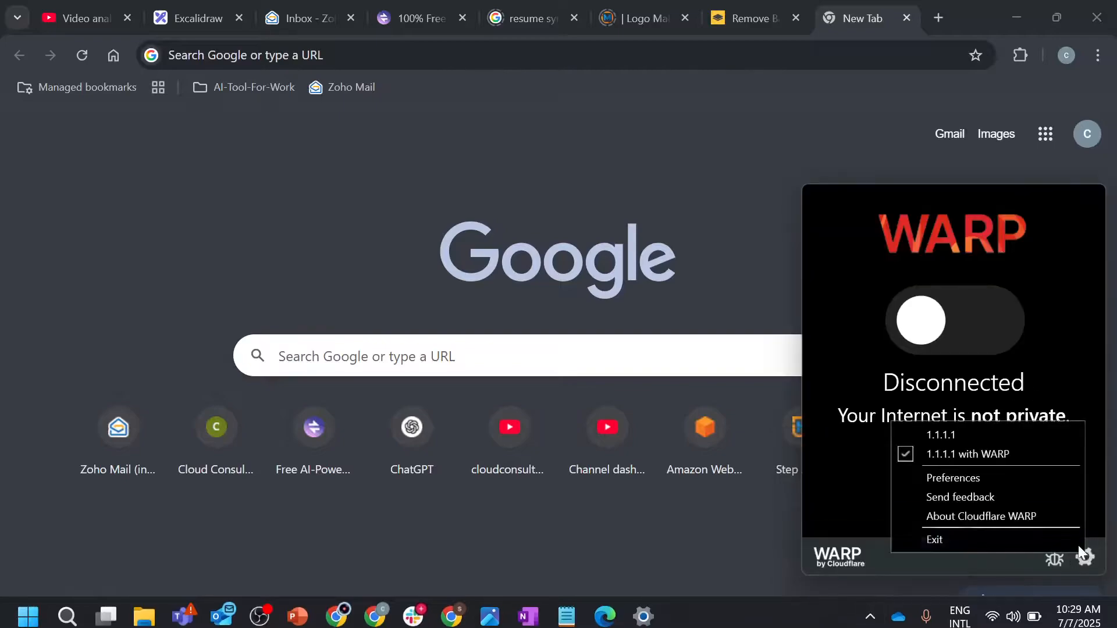
{"action": "left_click", "coordinate": [957, 478]}
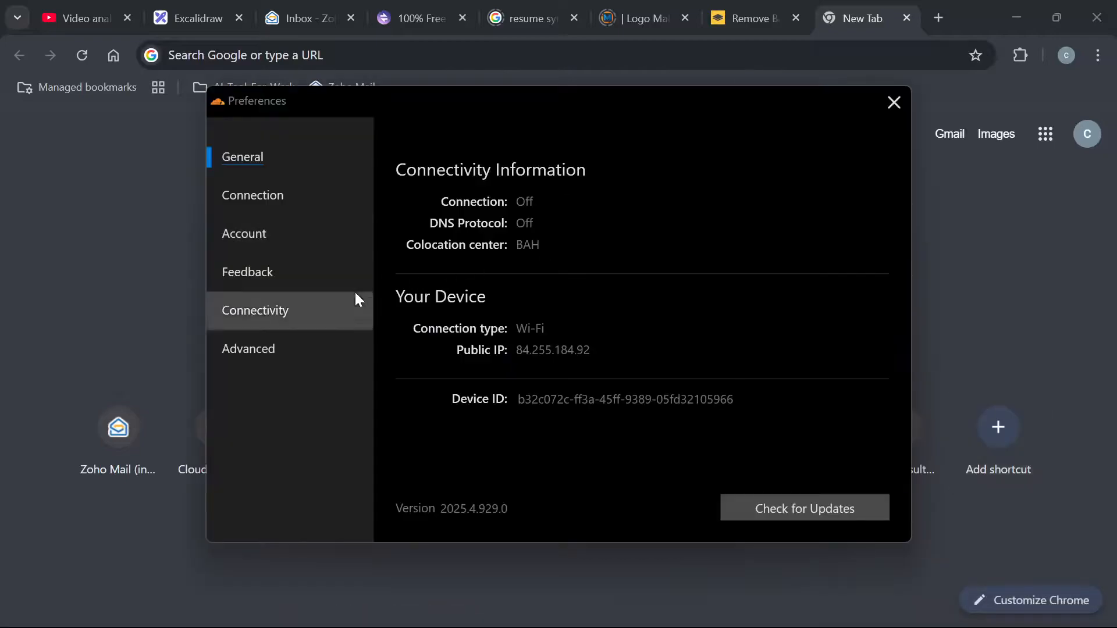
{"action": "left_click", "coordinate": [274, 232]}
{"action": "left_click", "coordinate": [707, 509]}
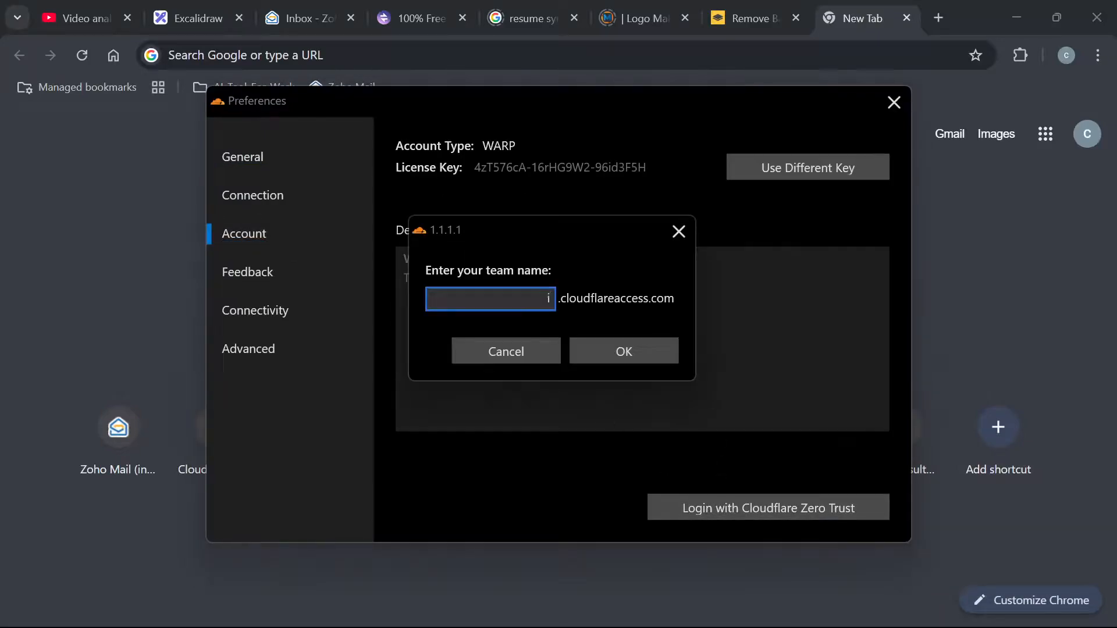
{"action": "type", "text": "insightcloud"}
{"action": "left_click", "coordinate": [602, 352]}
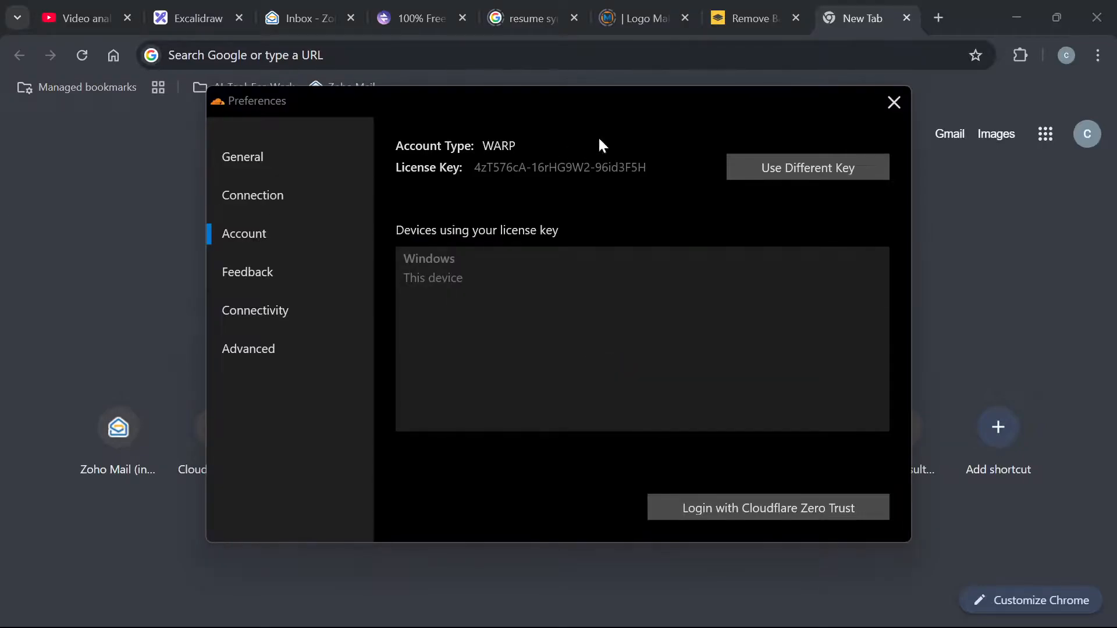
{"action": "left_click", "coordinate": [893, 103]}
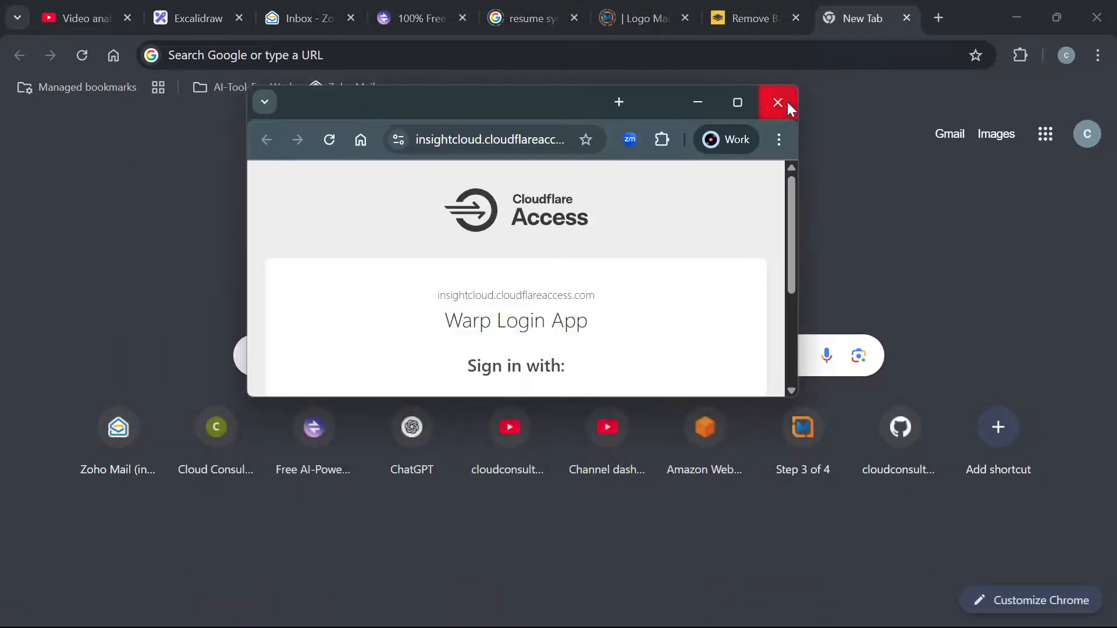
Sign in to the Warp Login App with Okta and hand the login to Cloudflare WARP
{"action": "left_click", "coordinate": [738, 103]}
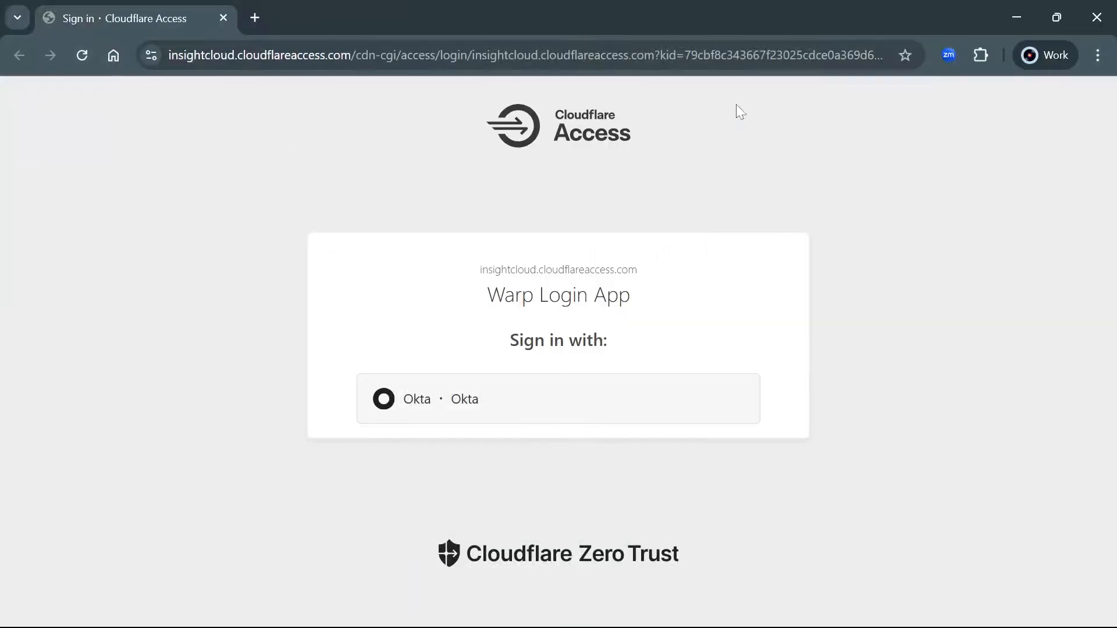
{"action": "left_click", "coordinate": [461, 416]}
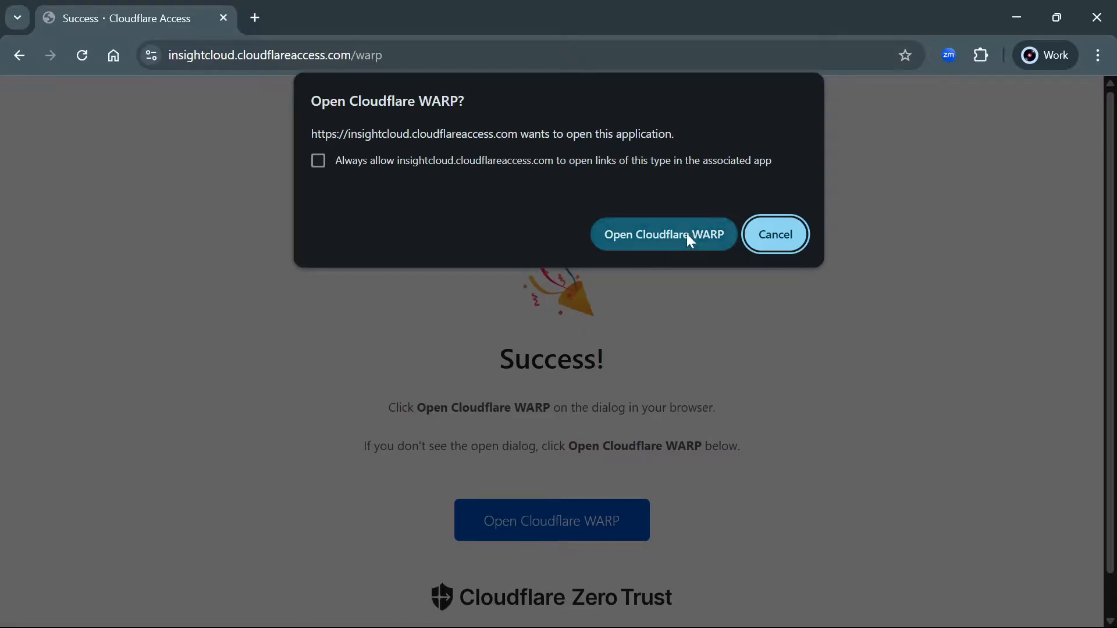
{"action": "left_click", "coordinate": [686, 234]}
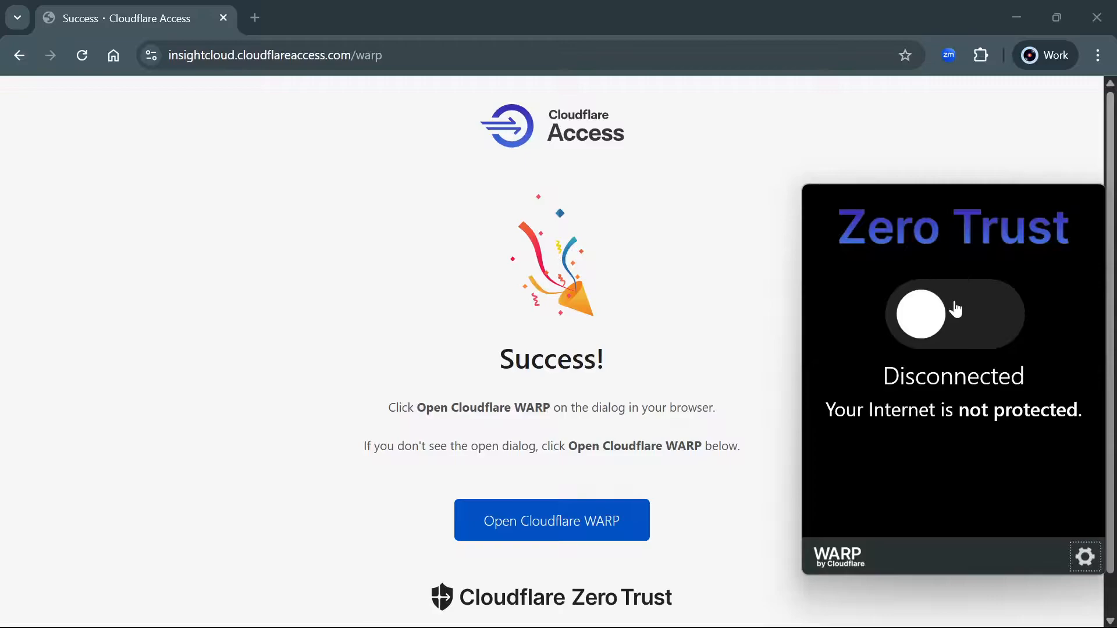
Toggle WARP on and confirm from the tray that it shows Connected and protected
{"action": "left_click", "coordinate": [969, 327]}
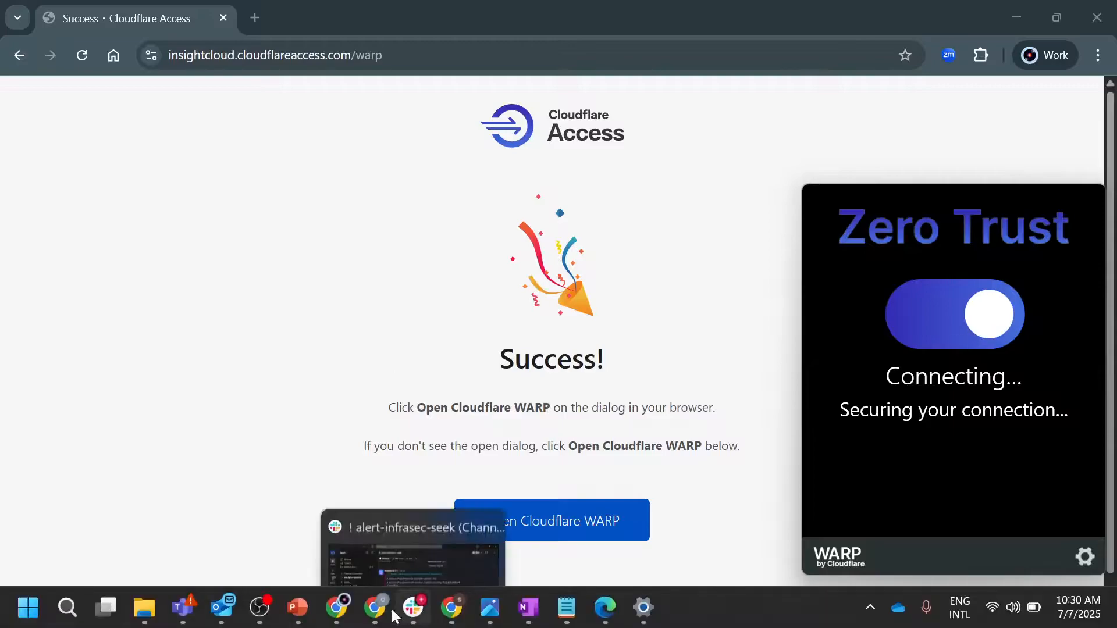
{"action": "left_click", "coordinate": [262, 608]}
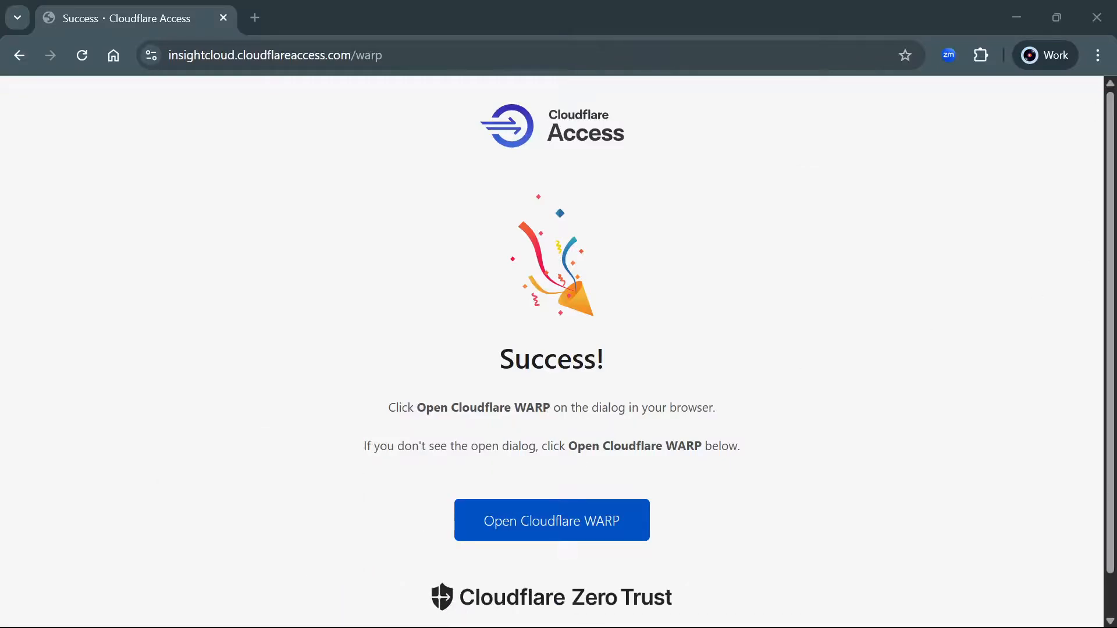
{"action": "left_click", "coordinate": [866, 610]}
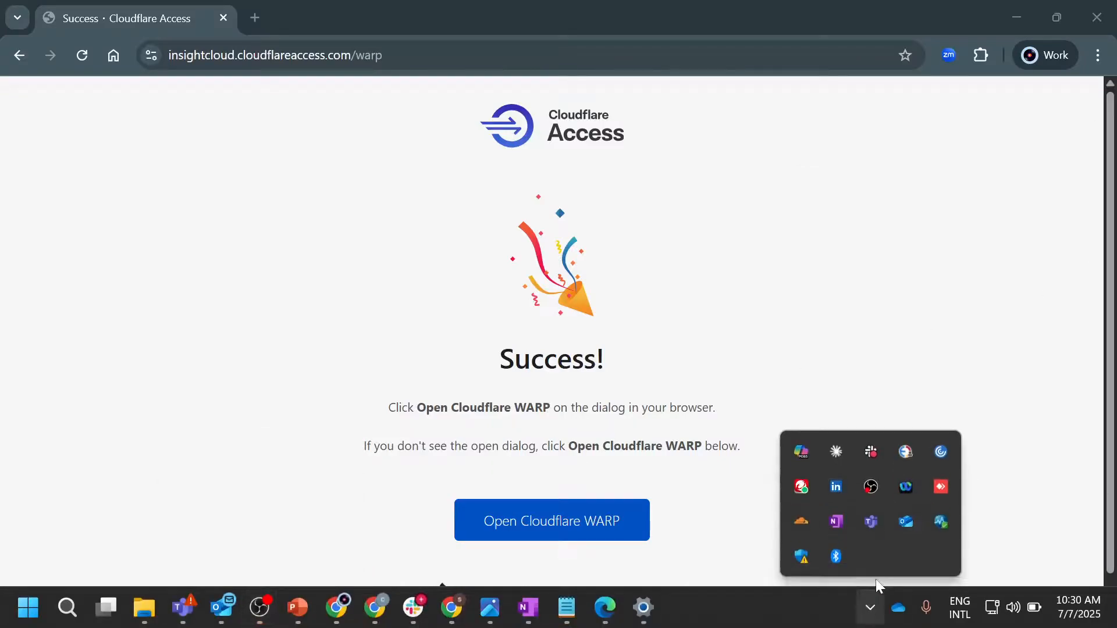
{"action": "left_click", "coordinate": [803, 519]}
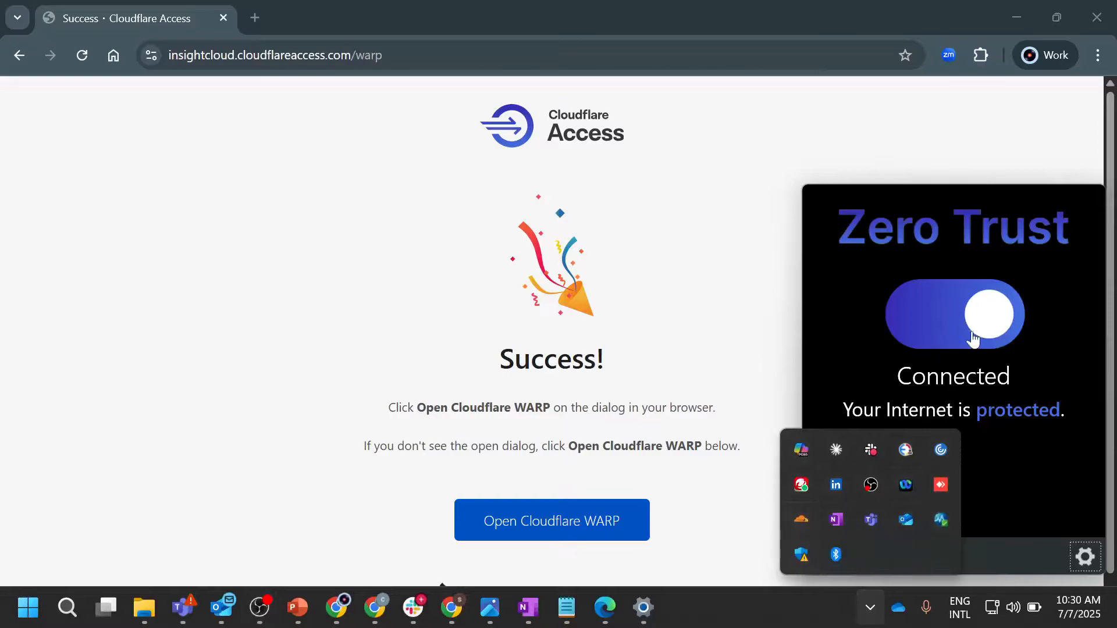
Load ipchicken.com in a new tab and note the public IP 104.28.204.11
{"action": "left_click", "coordinate": [254, 19]}
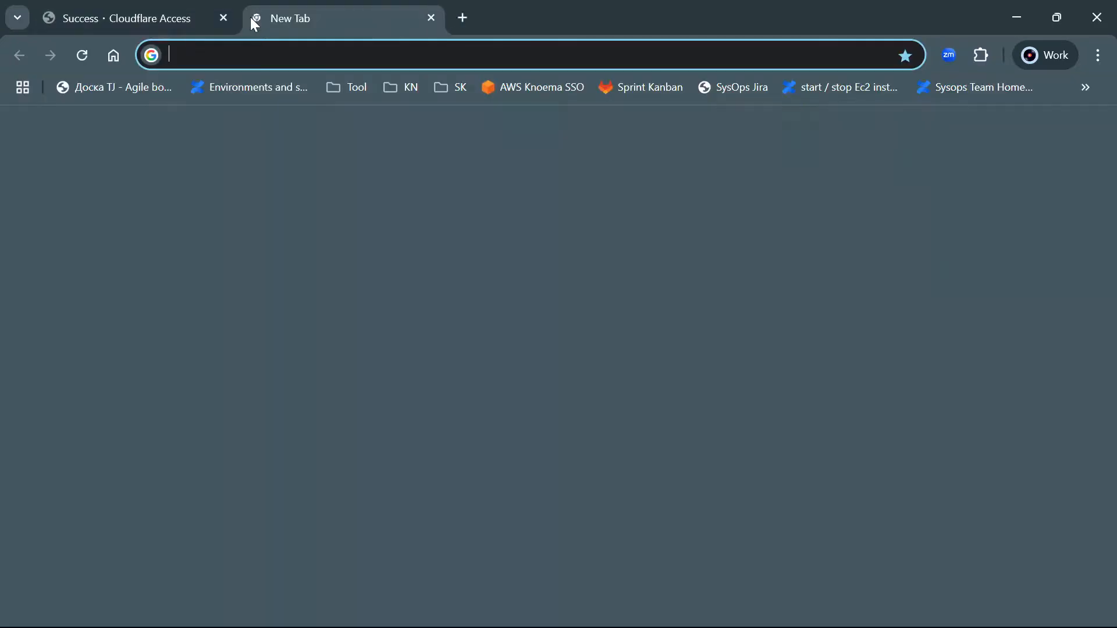
{"action": "type", "text": "ipc"}
{"action": "key", "text": "Return"}
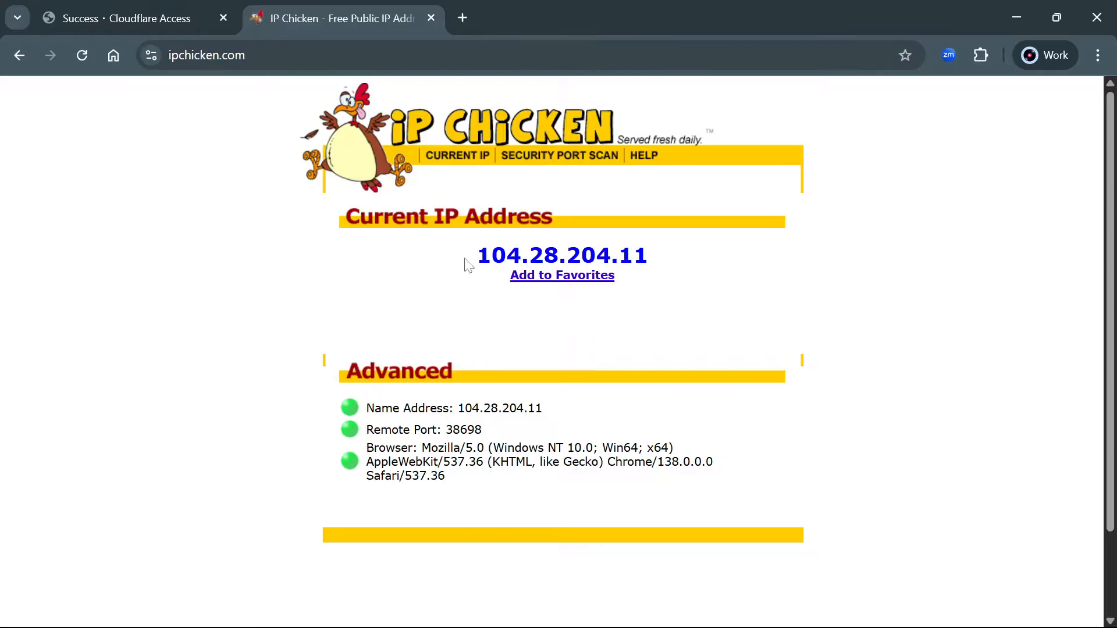
{"action": "left_click_drag", "start_coordinate": [469, 265], "coordinate": [668, 233]}
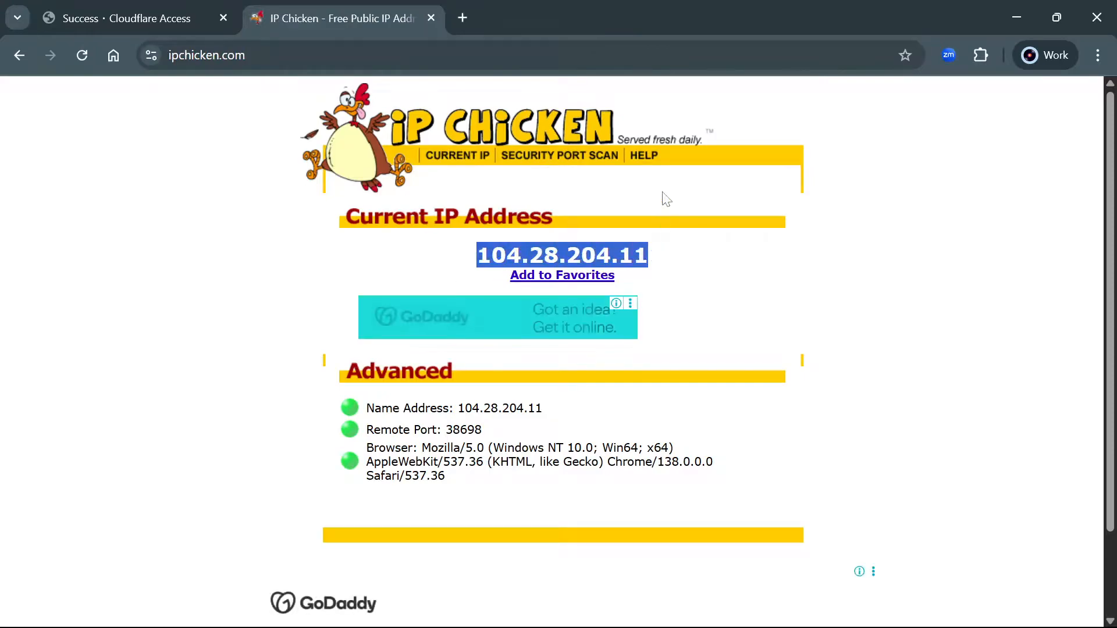
Look up 104.28.204.11 on ipinfo.io and confirm it is owned by Cloudflare, Inc. (AS13335)
{"action": "left_click", "coordinate": [461, 18]}
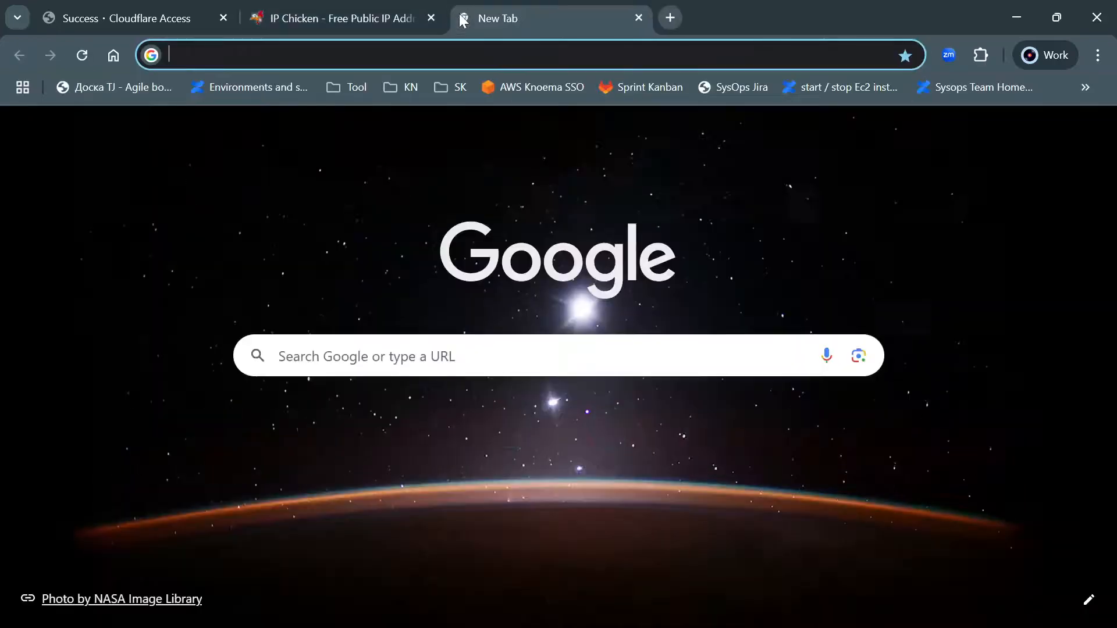
{"action": "type", "text": "ipinfo.io"}
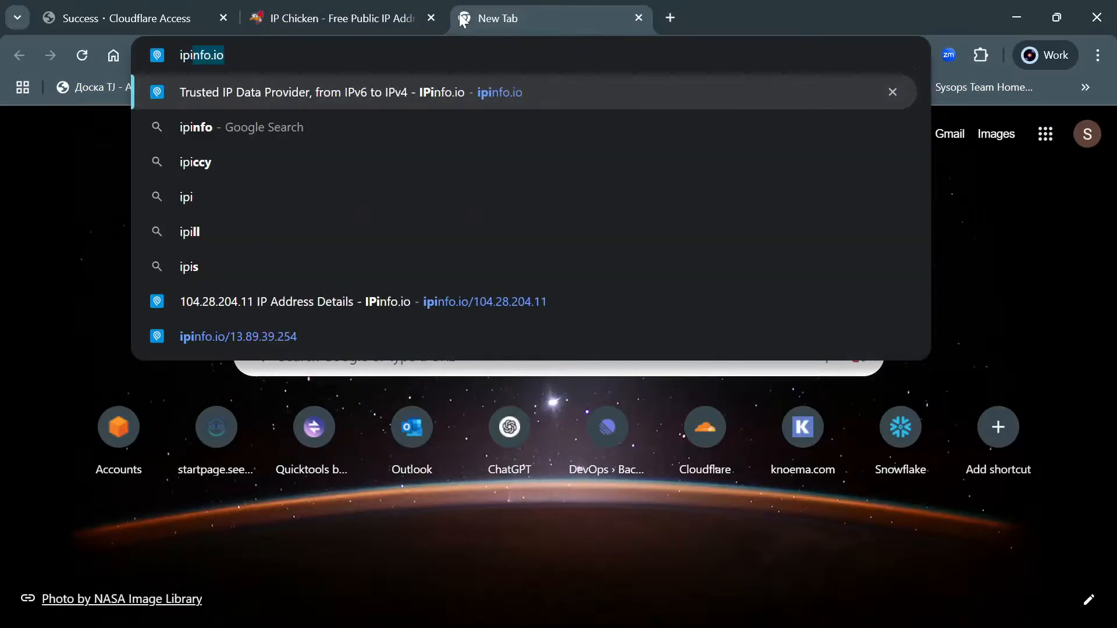
{"action": "type", "text": "/"}
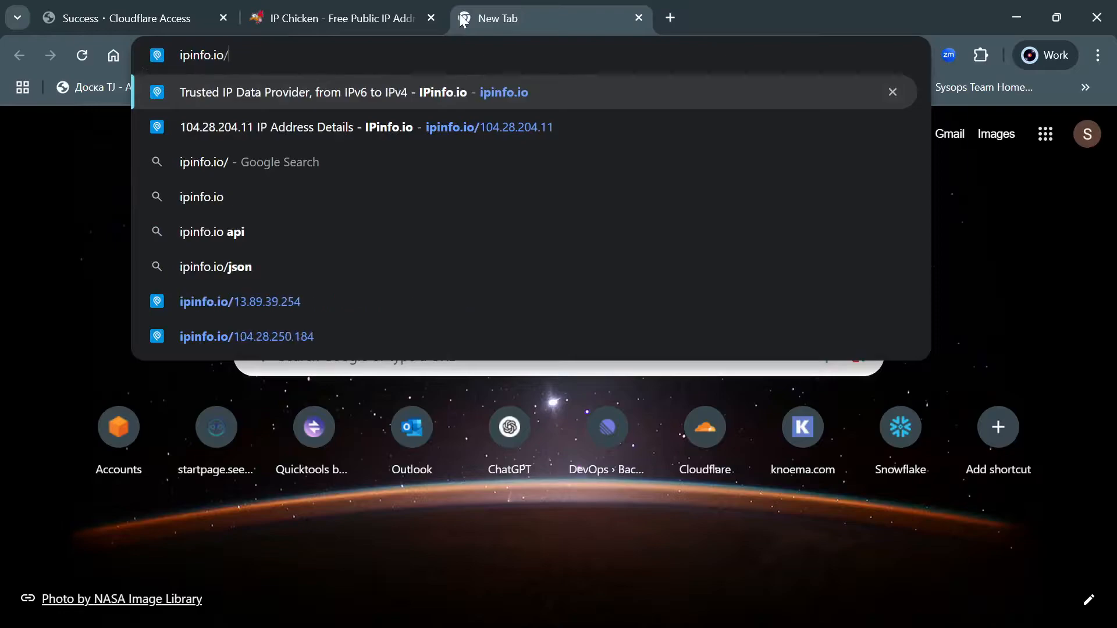
{"action": "key", "text": "Down"}
{"action": "key", "text": "Return"}
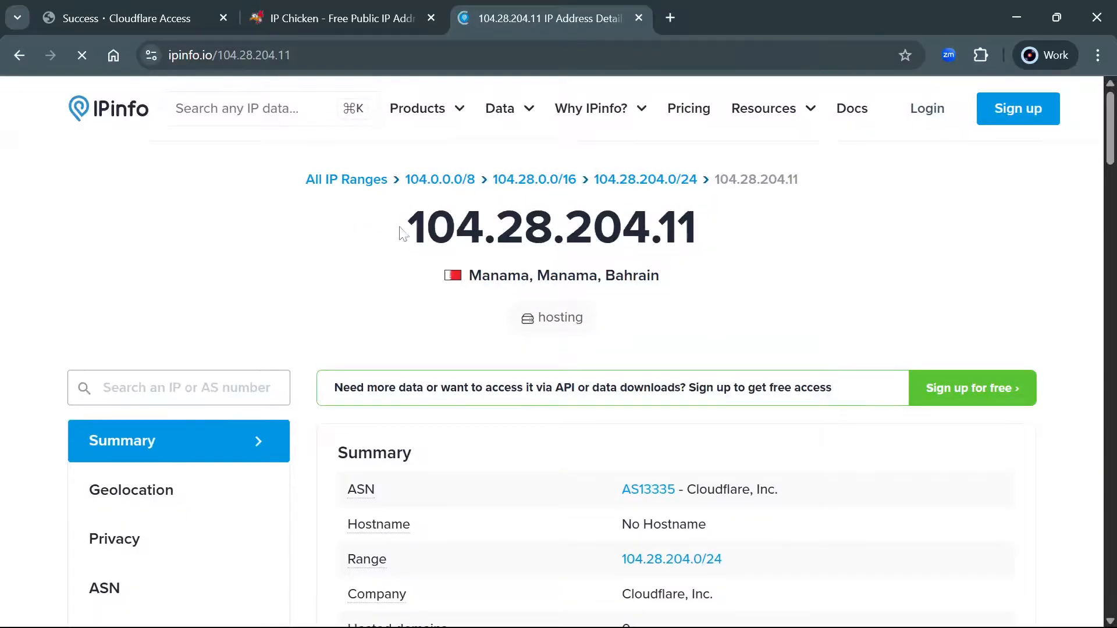
{"action": "left_click_drag", "start_coordinate": [401, 233], "coordinate": [706, 230]}
{"action": "scroll", "coordinate": [669, 300], "scroll_direction": "down", "scroll_amount": 3}
{"action": "left_click_drag", "start_coordinate": [686, 316], "coordinate": [815, 383]}
{"action": "left_click", "coordinate": [740, 282]}
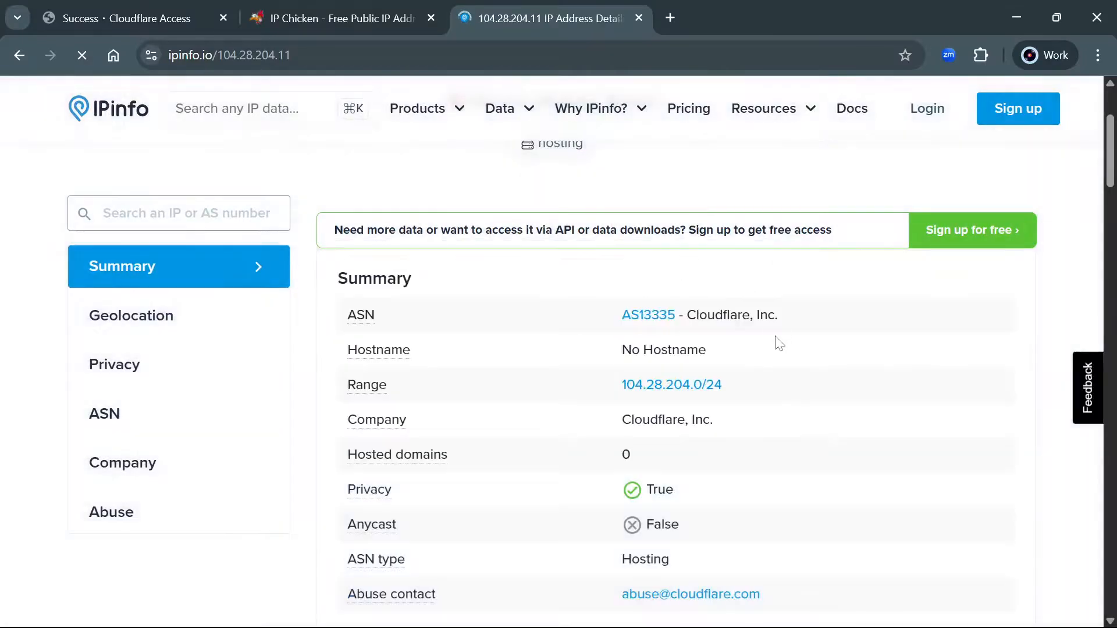
Load the firewall test account's Snowflake console login in a new tab and sign in with Okta
{"action": "left_click", "coordinate": [670, 17]}
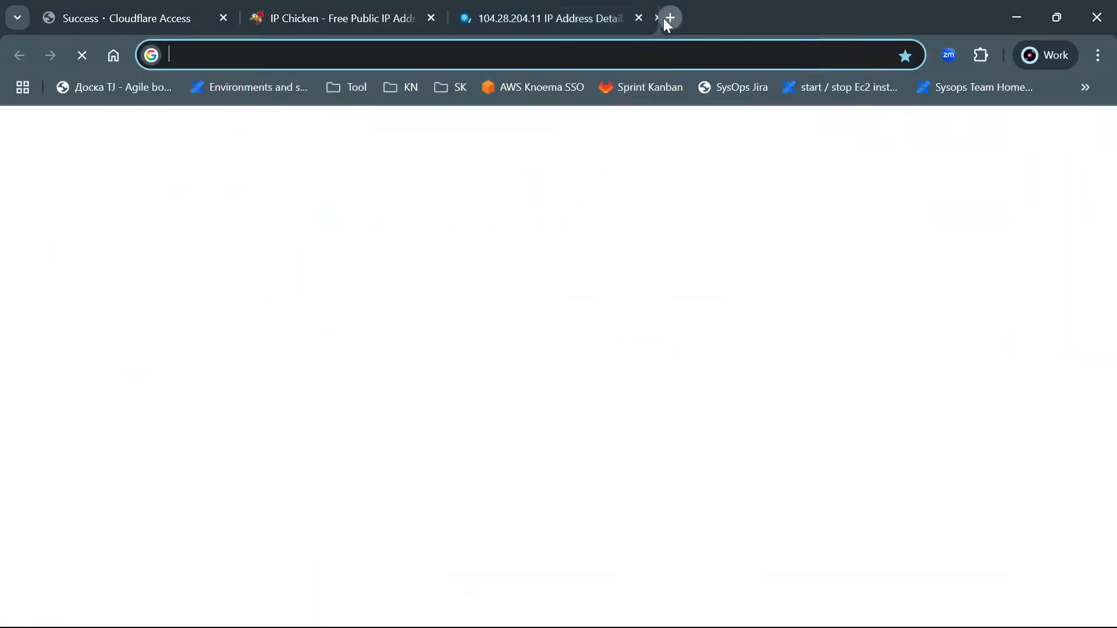
{"action": "type", "text": "test"}
{"action": "key", "text": "Return"}
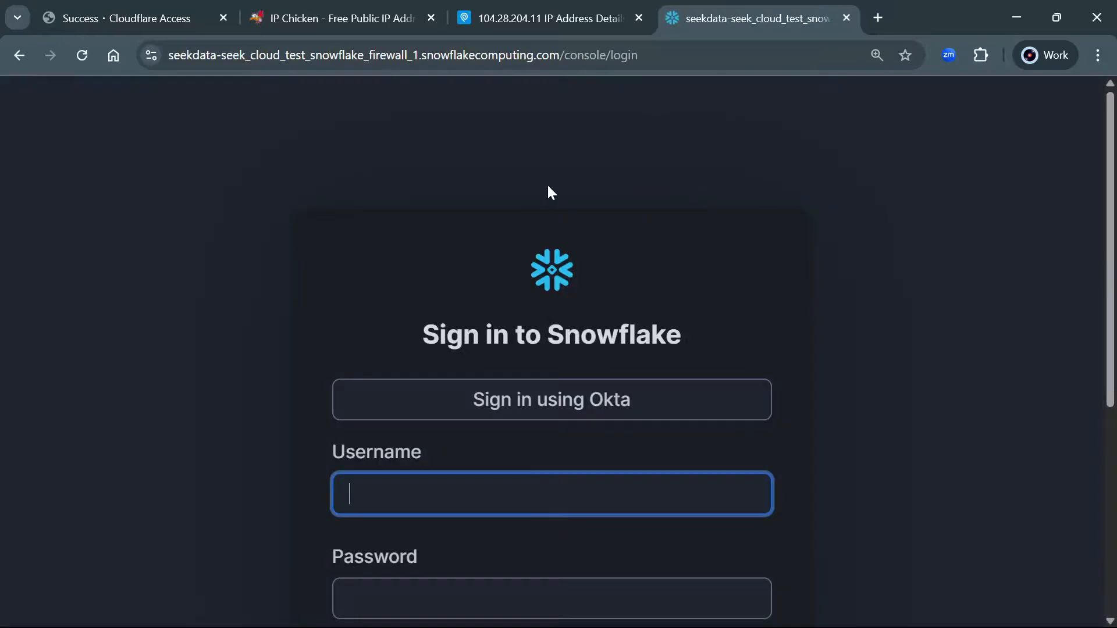
{"action": "left_click", "coordinate": [520, 406]}
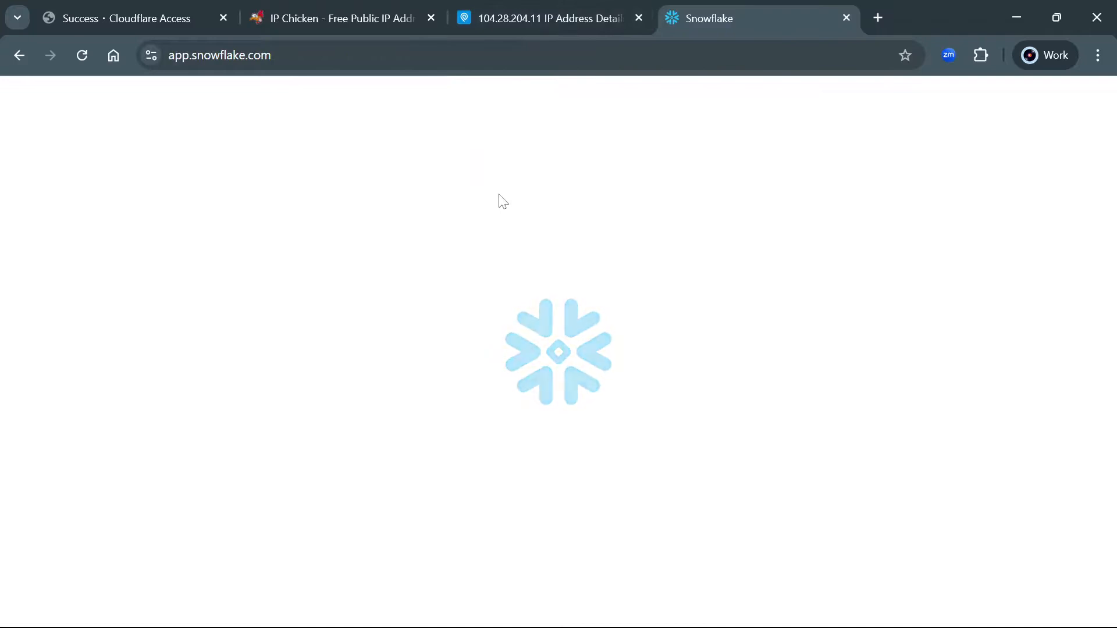
{"action": "left_click", "coordinate": [525, 15]}
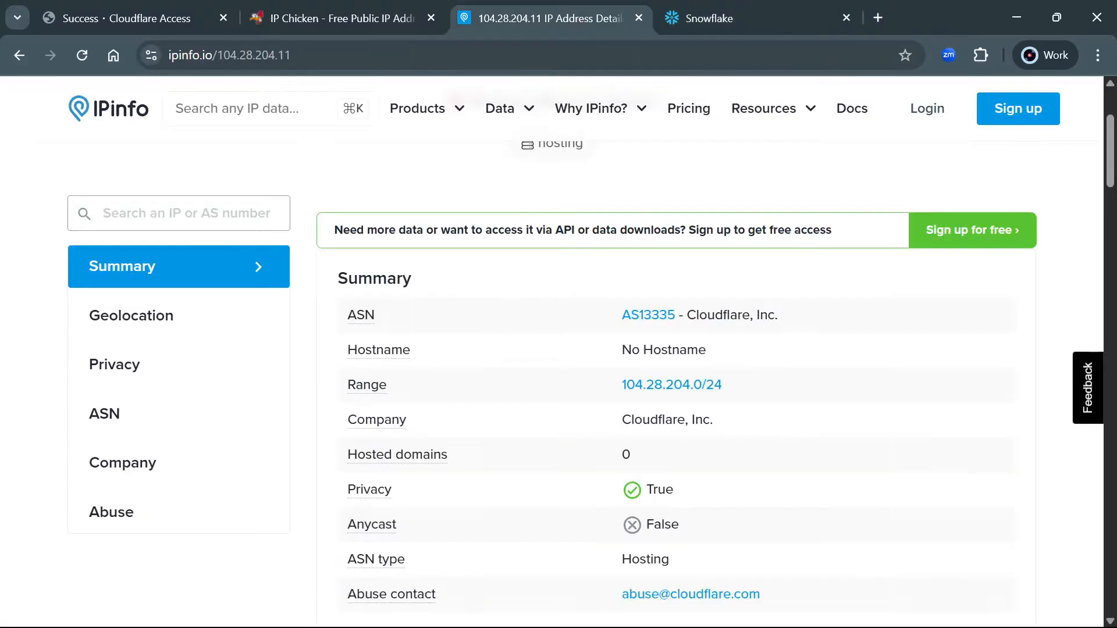
{"action": "left_click", "coordinate": [312, 13]}
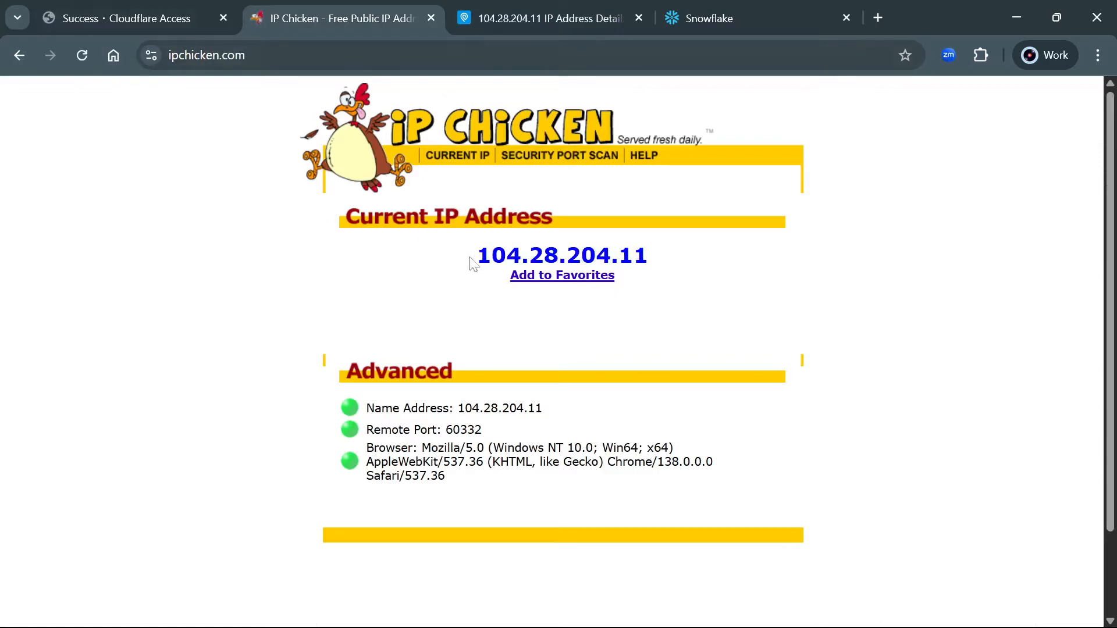
{"action": "left_click_drag", "start_coordinate": [471, 258], "coordinate": [662, 249]}
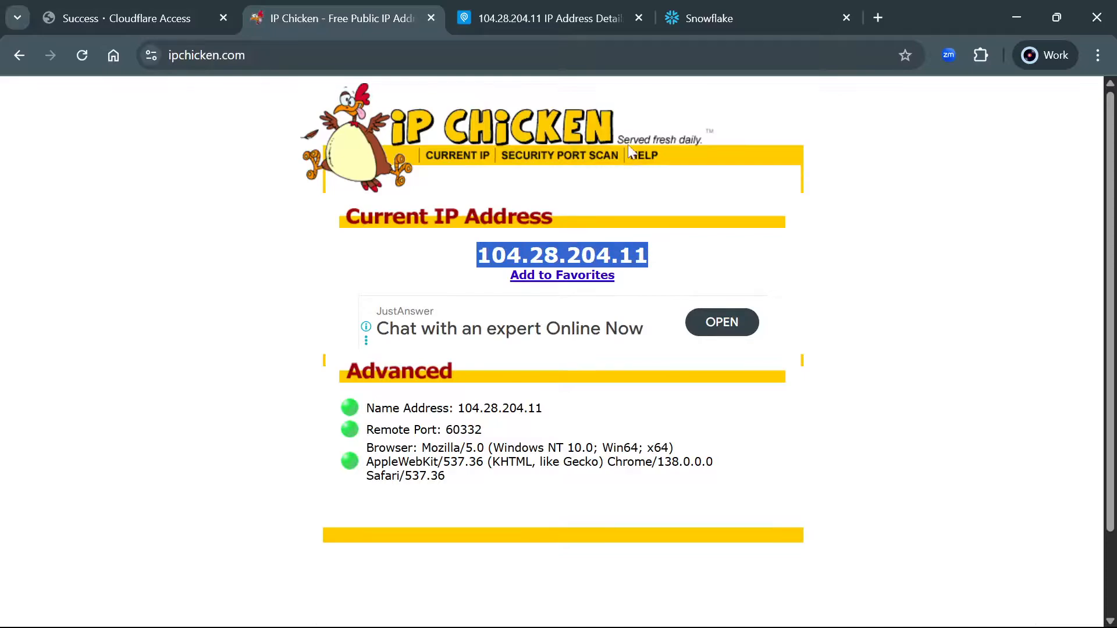
{"action": "left_click", "coordinate": [717, 15]}
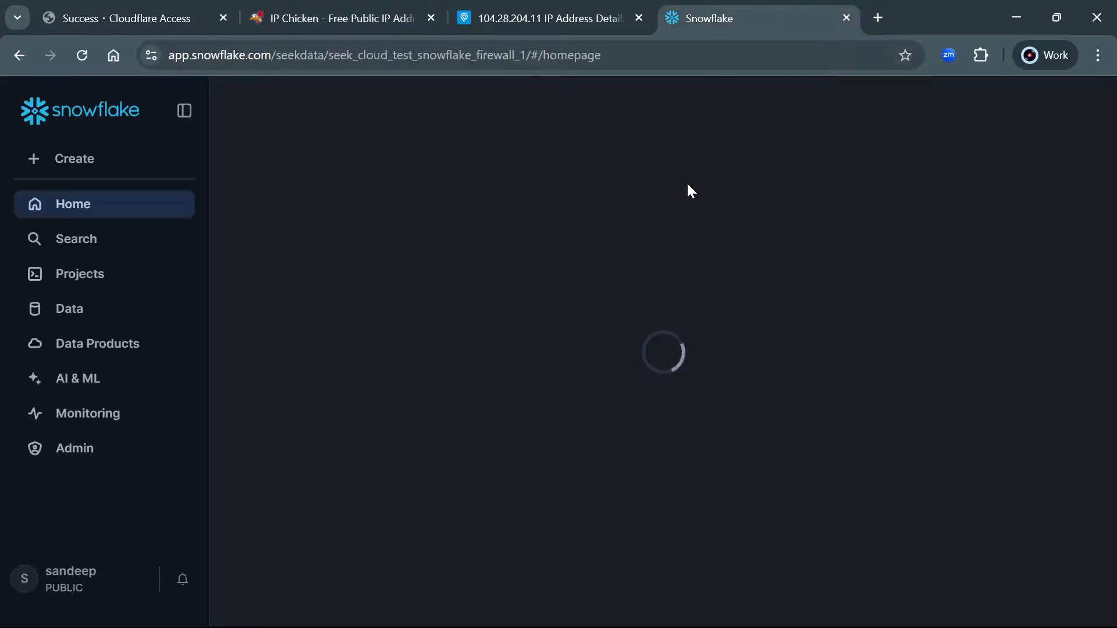
Open the NEWCLOUDFLAREVPN network rule under Admin > Security and highlight its allowed range 104.28.0.0/16
{"action": "left_click", "coordinate": [81, 456]}
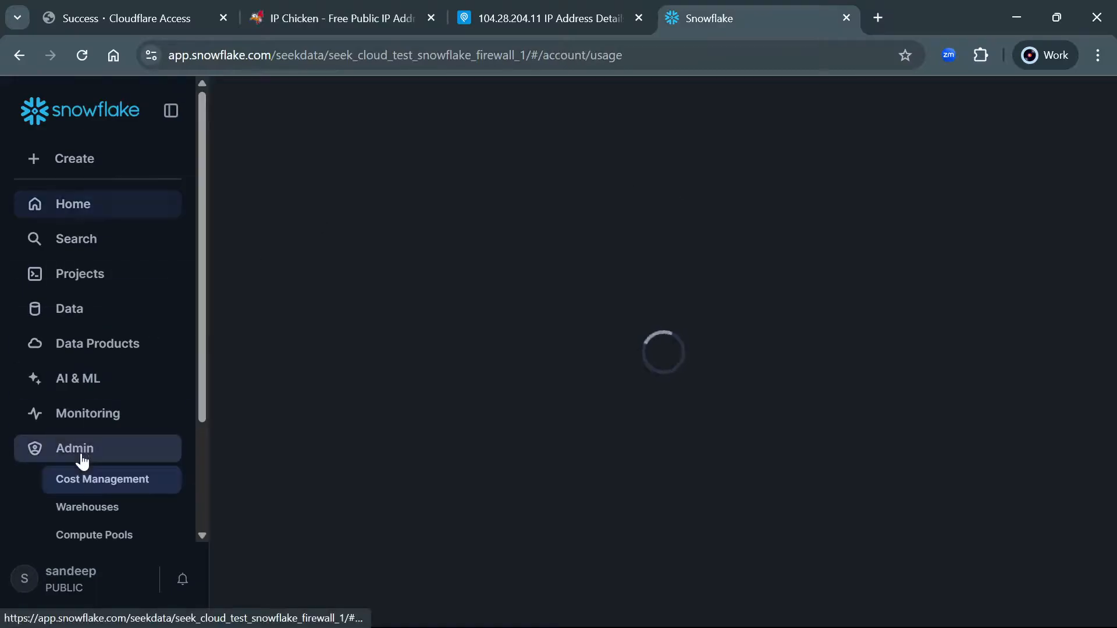
{"action": "scroll", "coordinate": [91, 483], "scroll_direction": "down", "scroll_amount": 2}
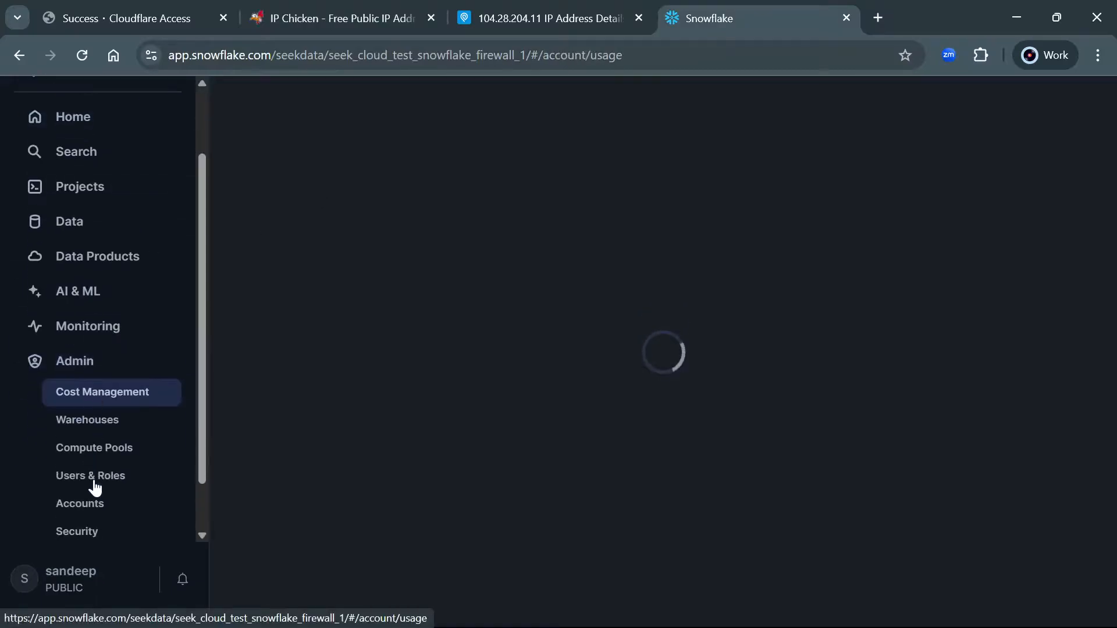
{"action": "left_click", "coordinate": [87, 532]}
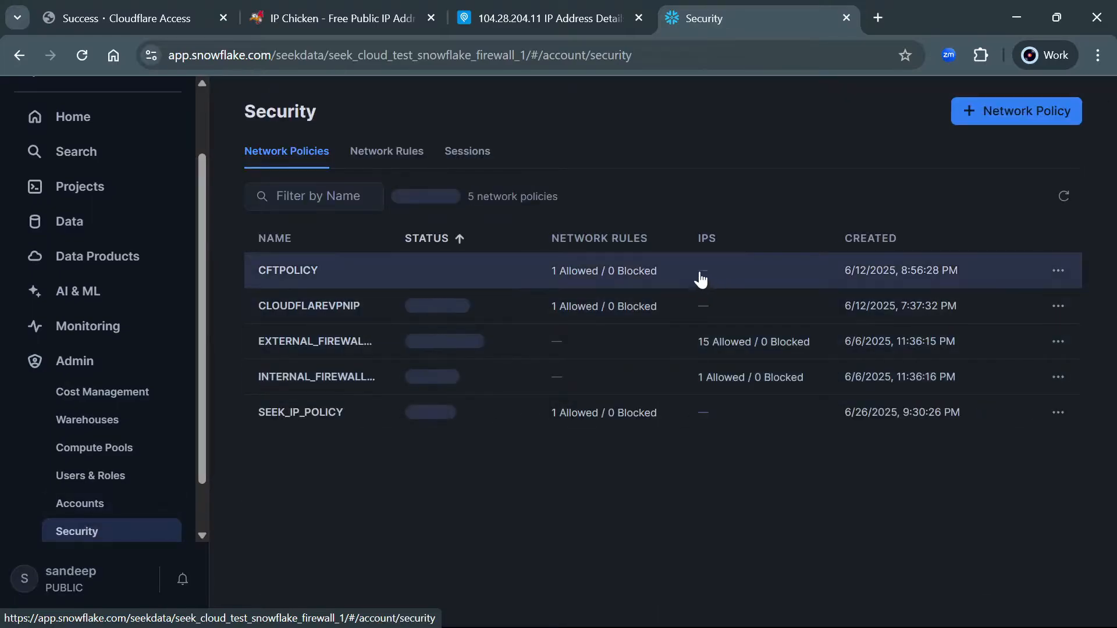
{"action": "left_click", "coordinate": [382, 154]}
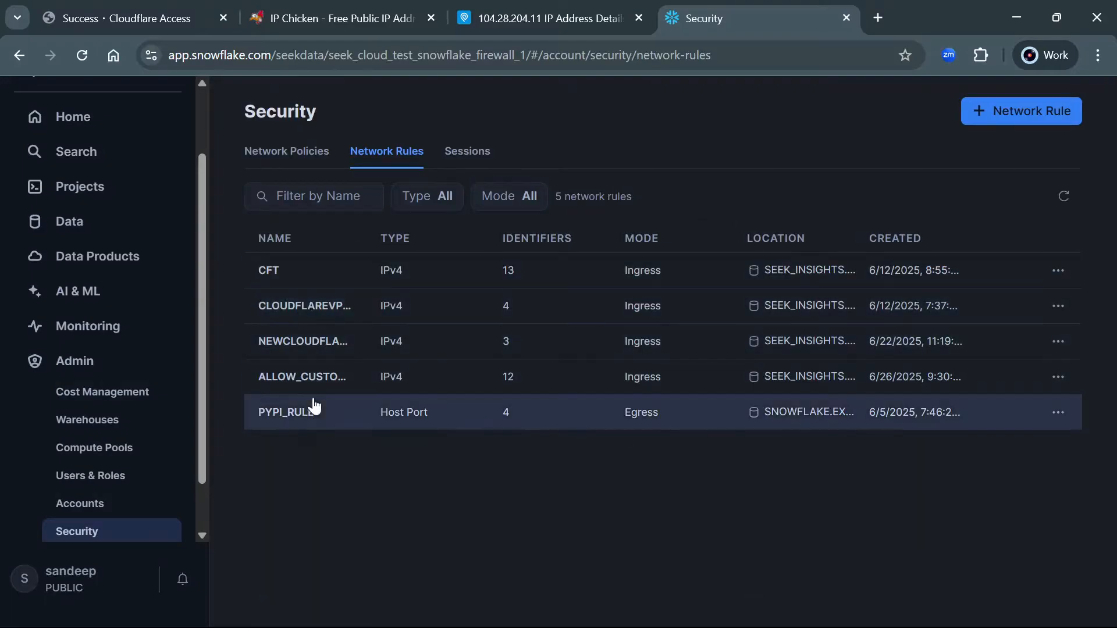
{"action": "left_click", "coordinate": [309, 344]}
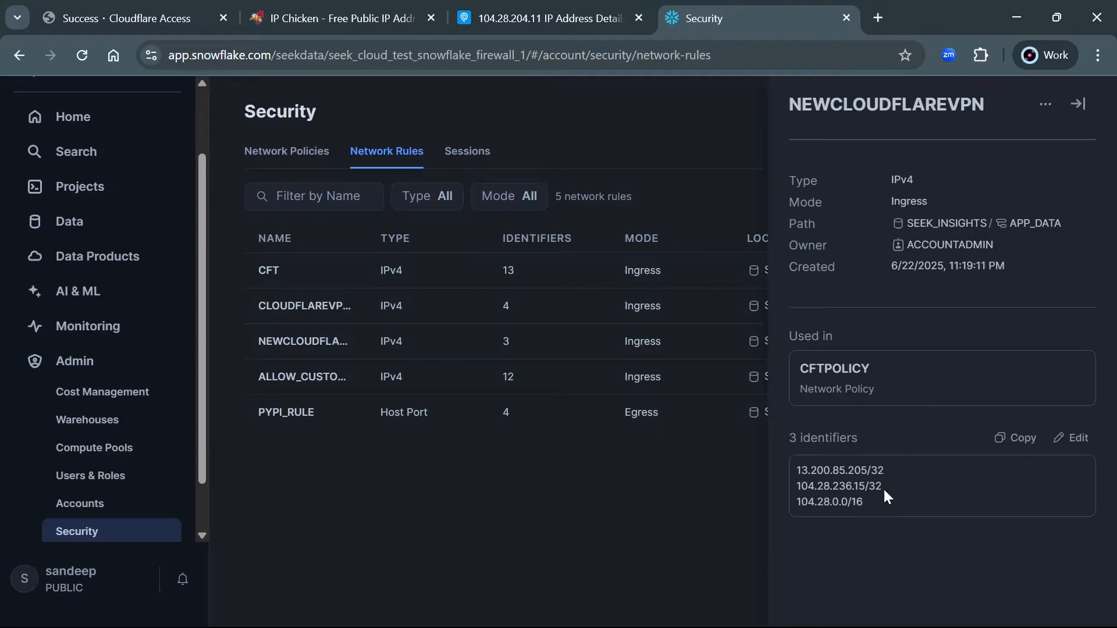
{"action": "left_click_drag", "start_coordinate": [832, 501], "coordinate": [794, 501]}
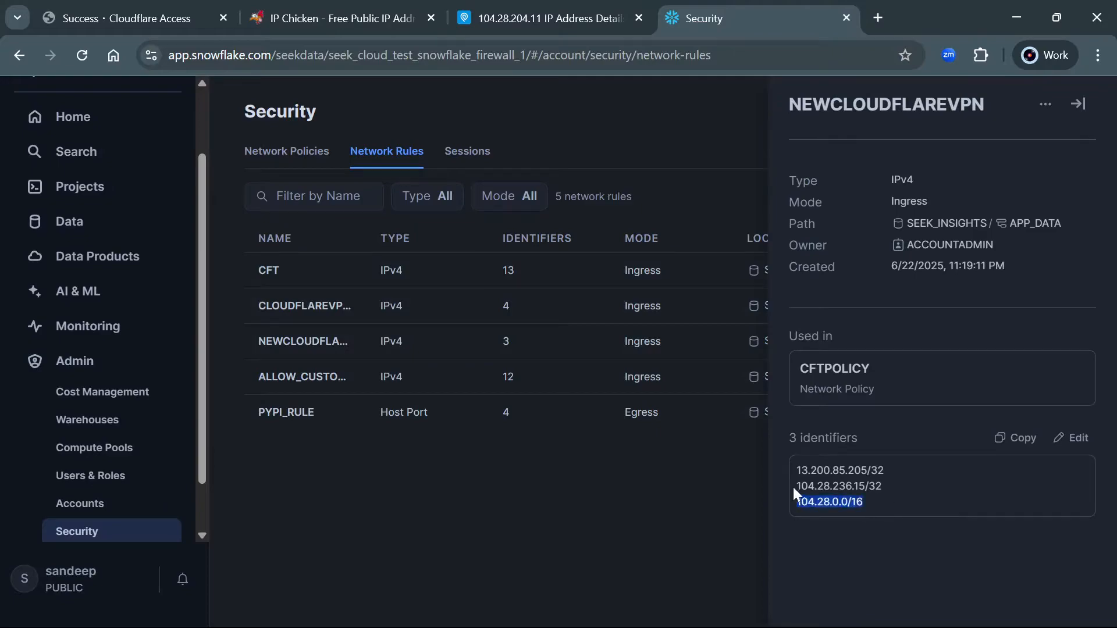
Compare with the IP Chicken address, then highlight the rule's allowed entry 104.28.236.15/32
{"action": "left_click", "coordinate": [285, 12]}
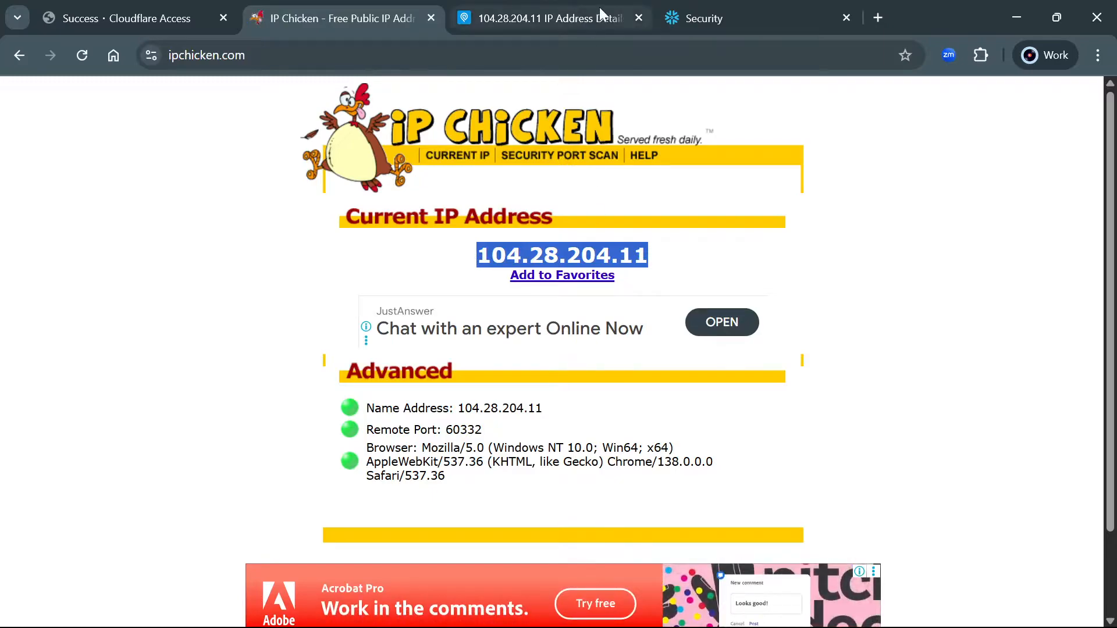
{"action": "left_click", "coordinate": [718, 7]}
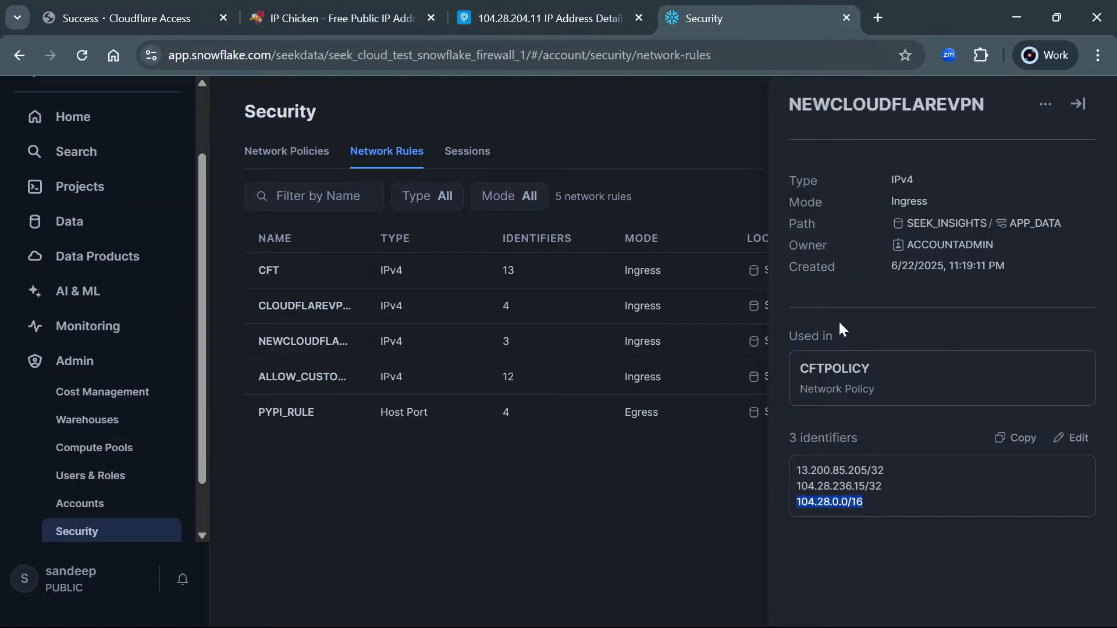
{"action": "left_click", "coordinate": [923, 422]}
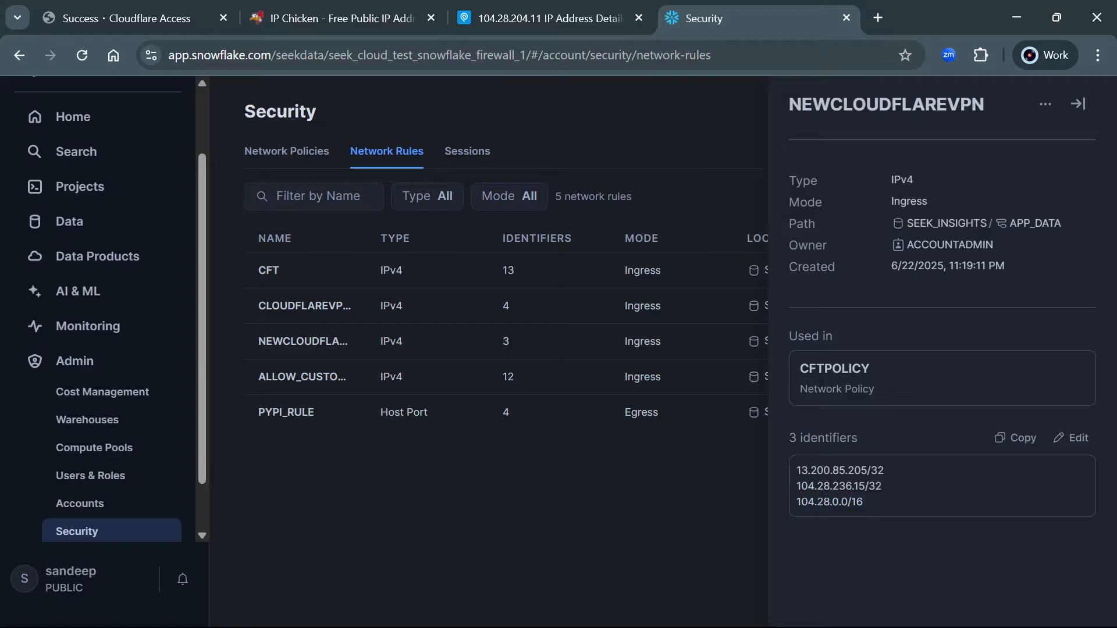
{"action": "left_click_drag", "start_coordinate": [801, 486], "coordinate": [882, 486]}
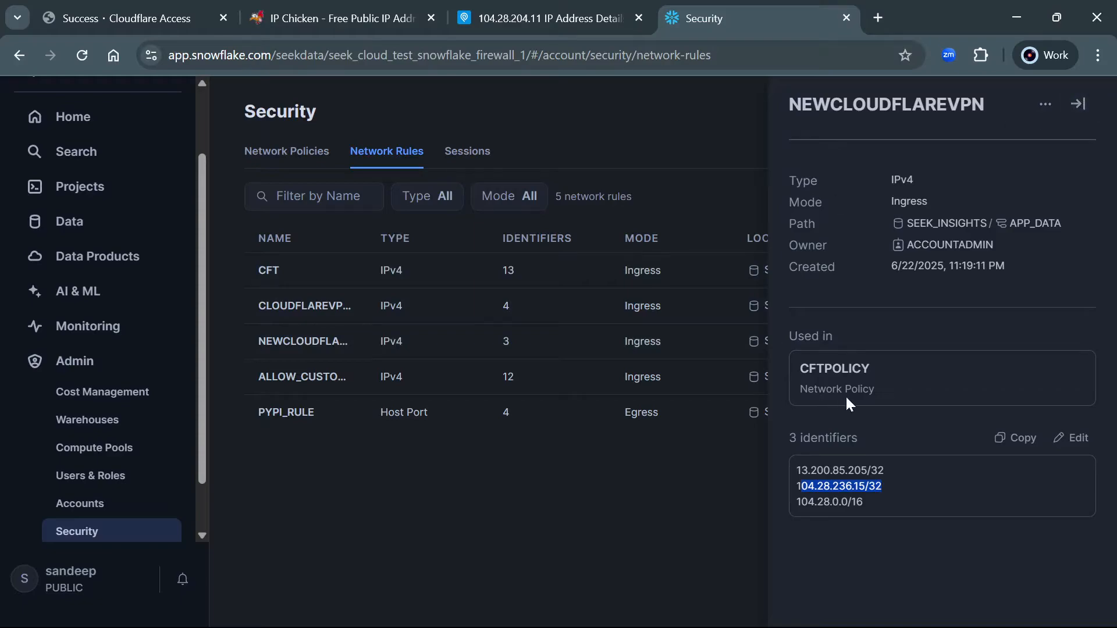
Check from the system tray that the Cloudflare WARP client is connected
{"action": "mouse_move", "coordinate": [783, 627]}
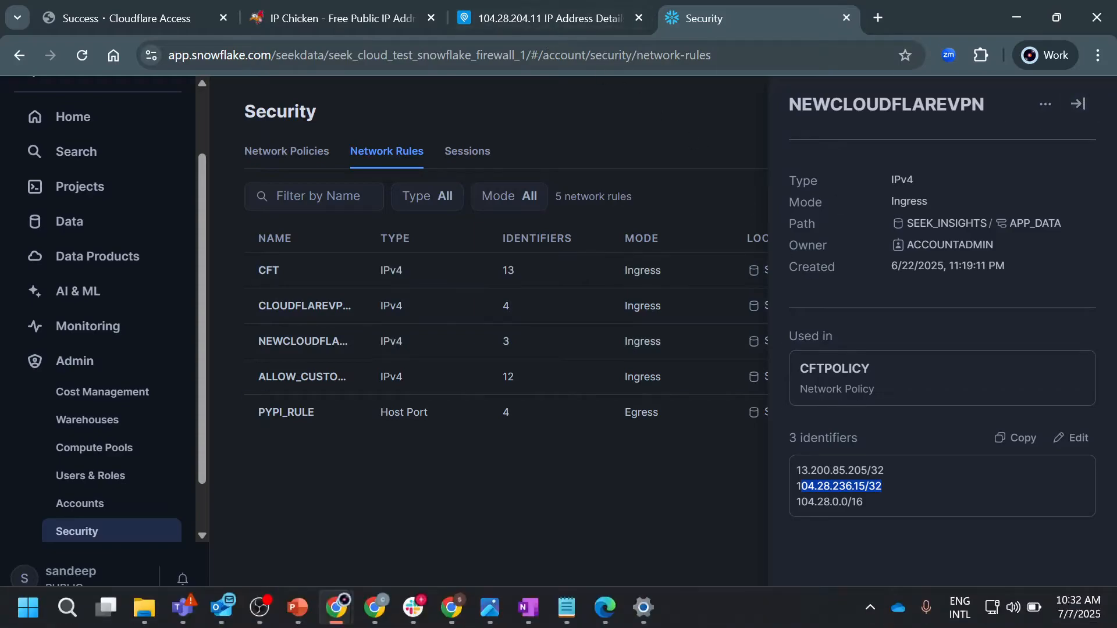
{"action": "left_click", "coordinate": [870, 605]}
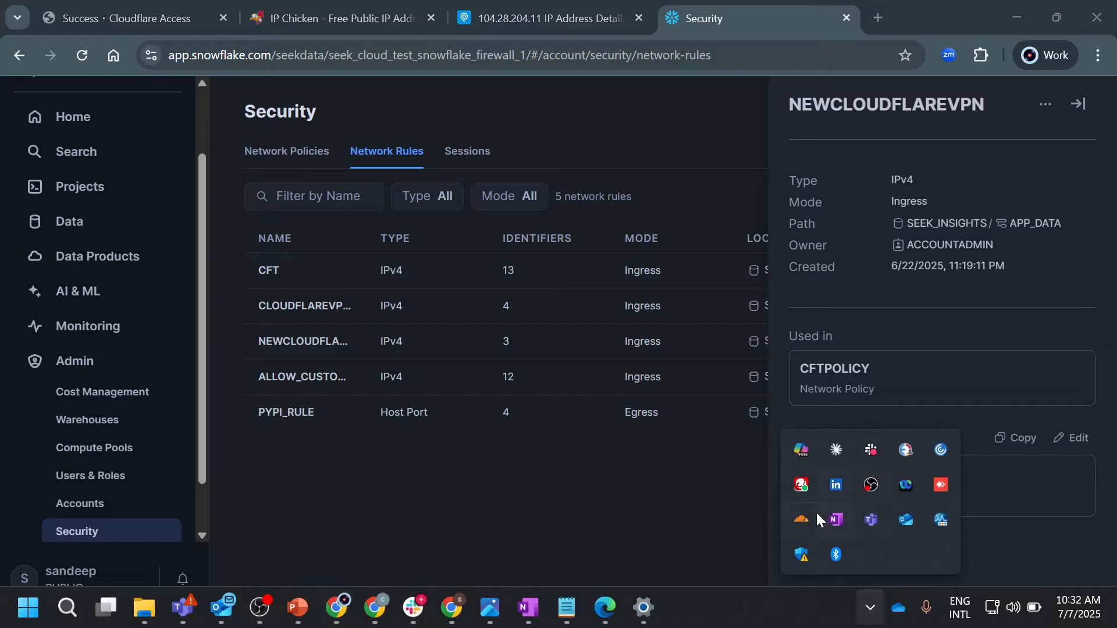
{"action": "left_click", "coordinate": [804, 518]}
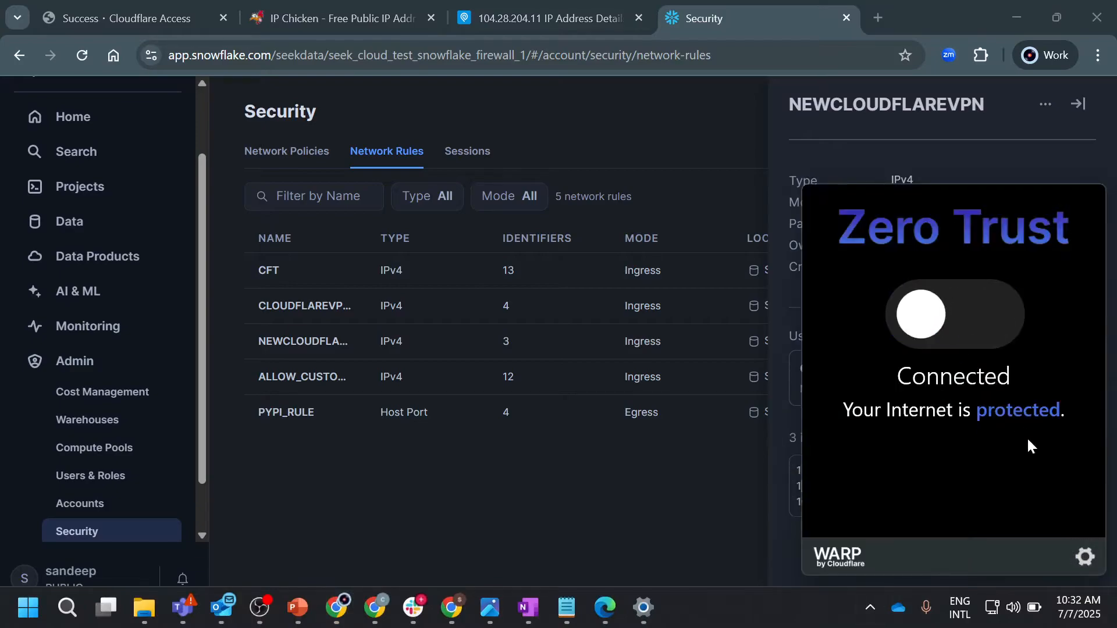
{"action": "left_click", "coordinate": [879, 17]}
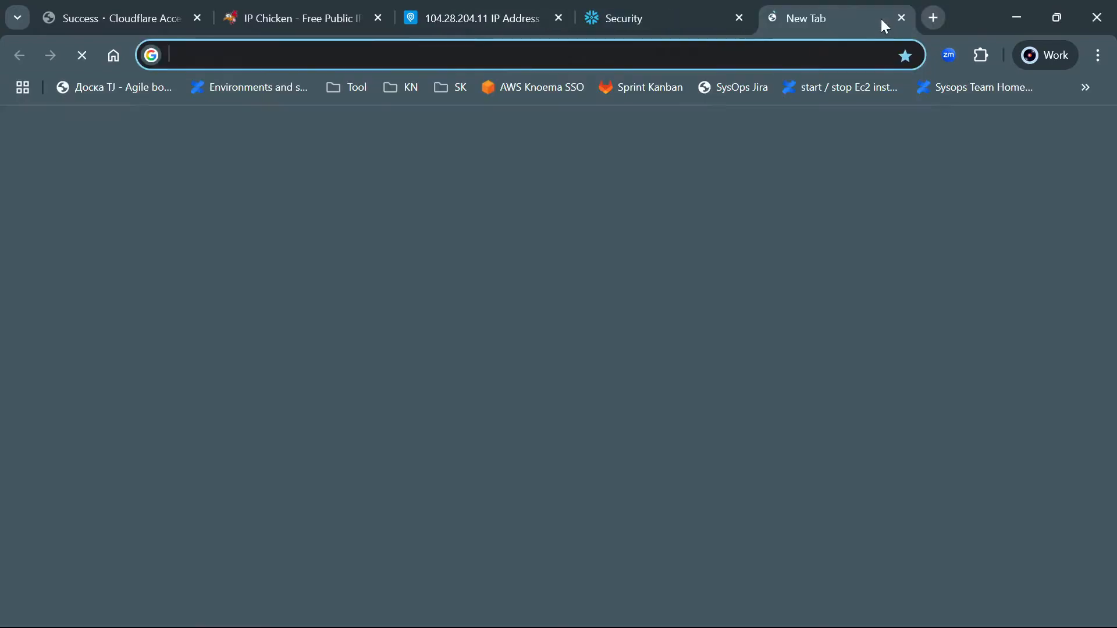
{"action": "type", "text": "test"}
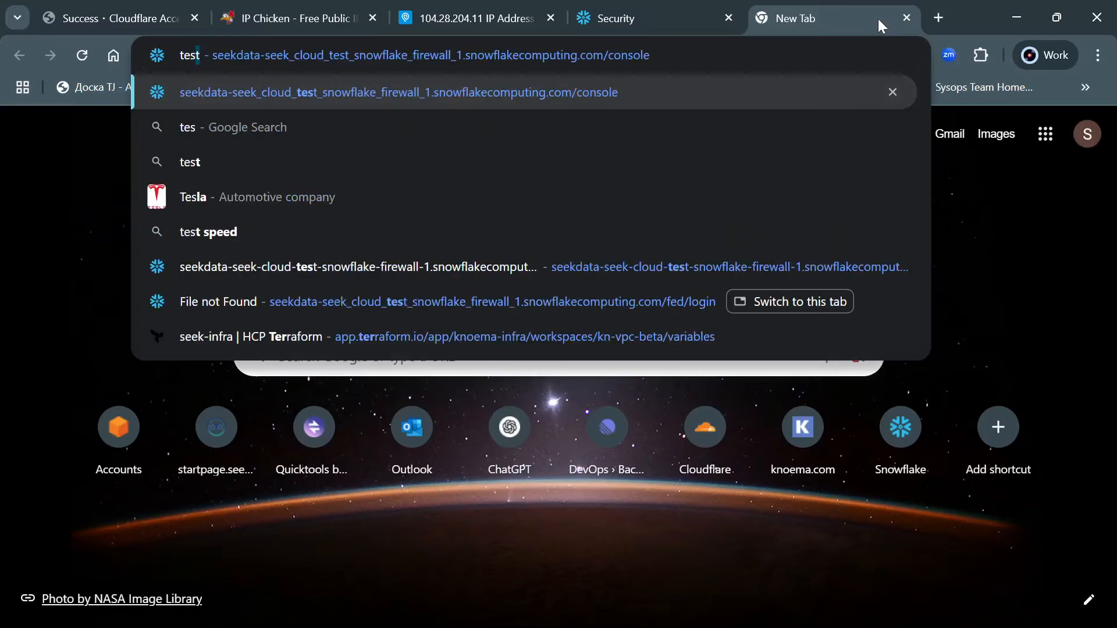
{"action": "key", "text": "Return"}
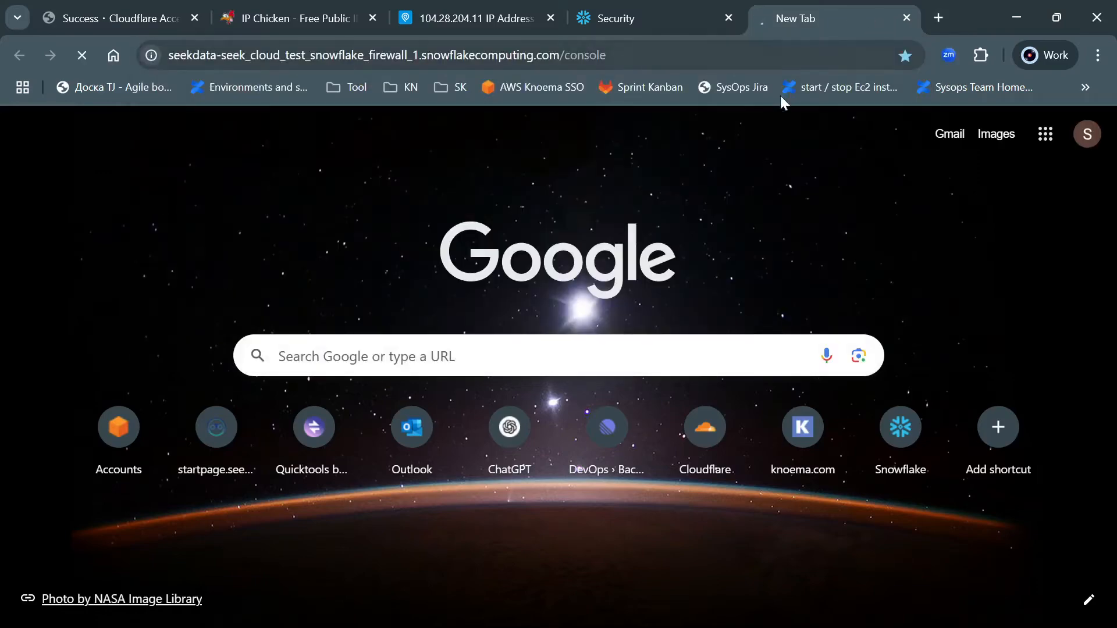
{"action": "mouse_move", "coordinate": [773, 627]}
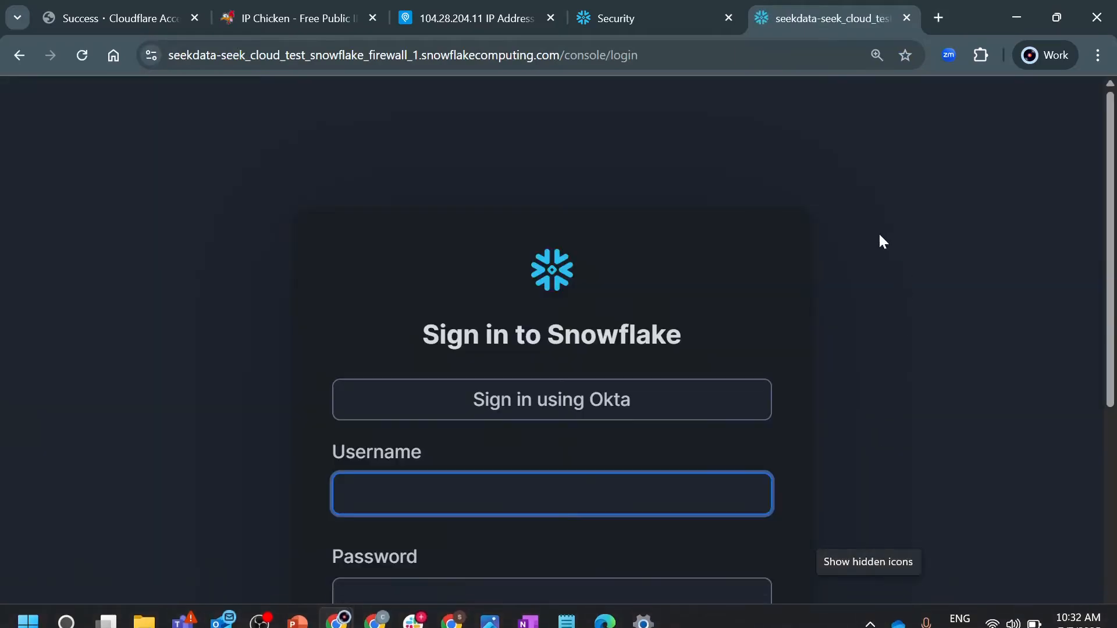
{"action": "left_click", "coordinate": [562, 401]}
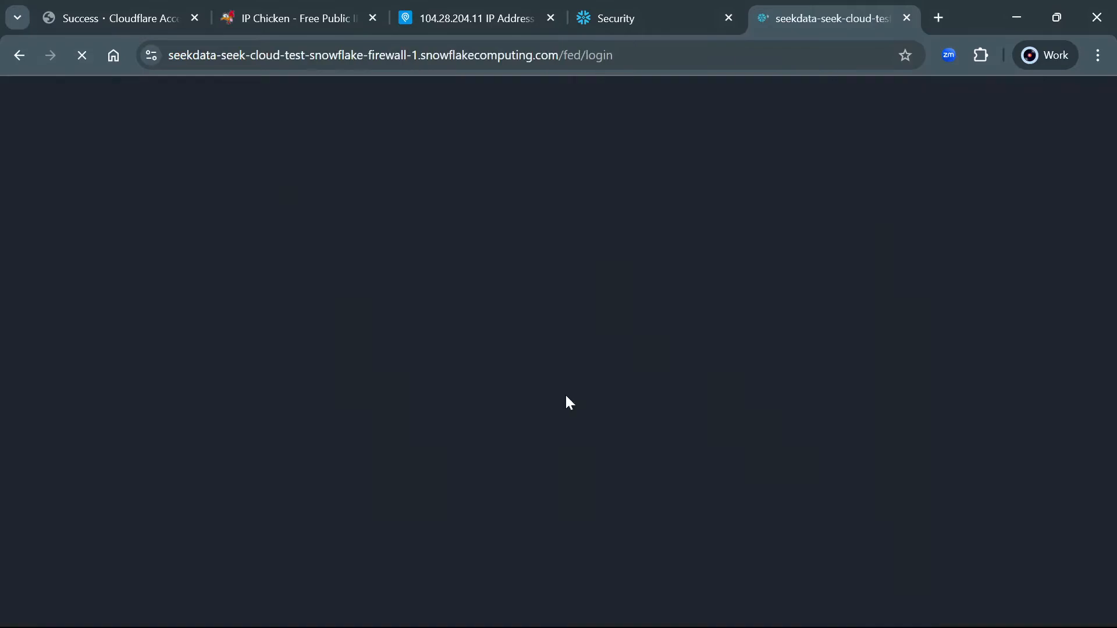
{"action": "left_click_drag", "start_coordinate": [338, 129], "coordinate": [785, 189]}
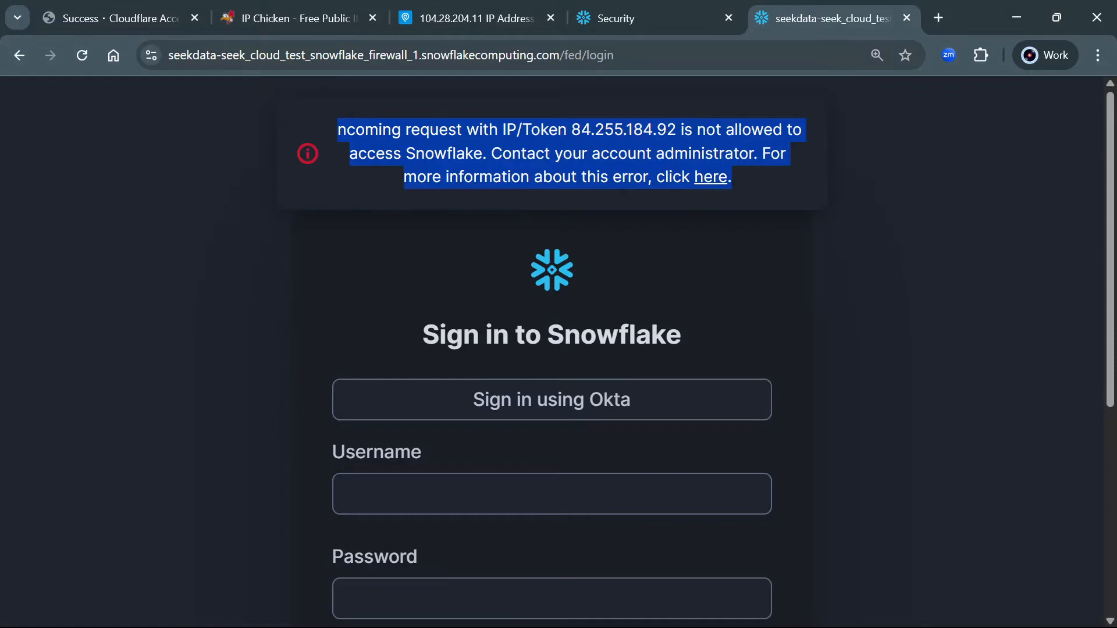
{"action": "left_click", "coordinate": [295, 12]}
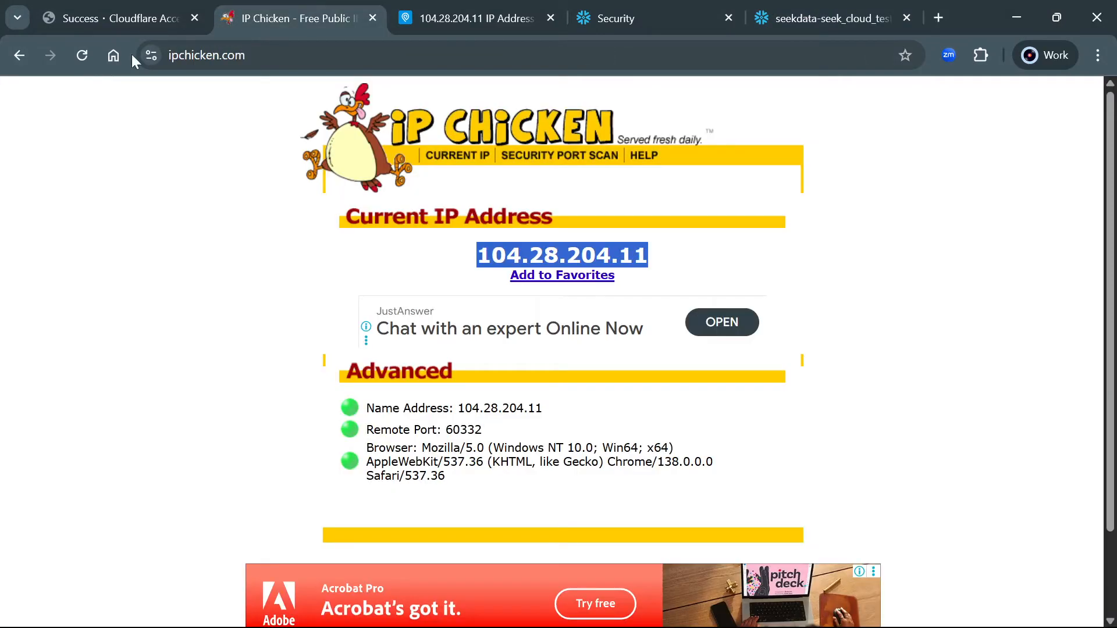
Reload IP Chicken and highlight the new public IP 84.255.184.92
{"action": "left_click", "coordinate": [82, 56]}
{"action": "left_click_drag", "start_coordinate": [474, 256], "coordinate": [677, 263]}
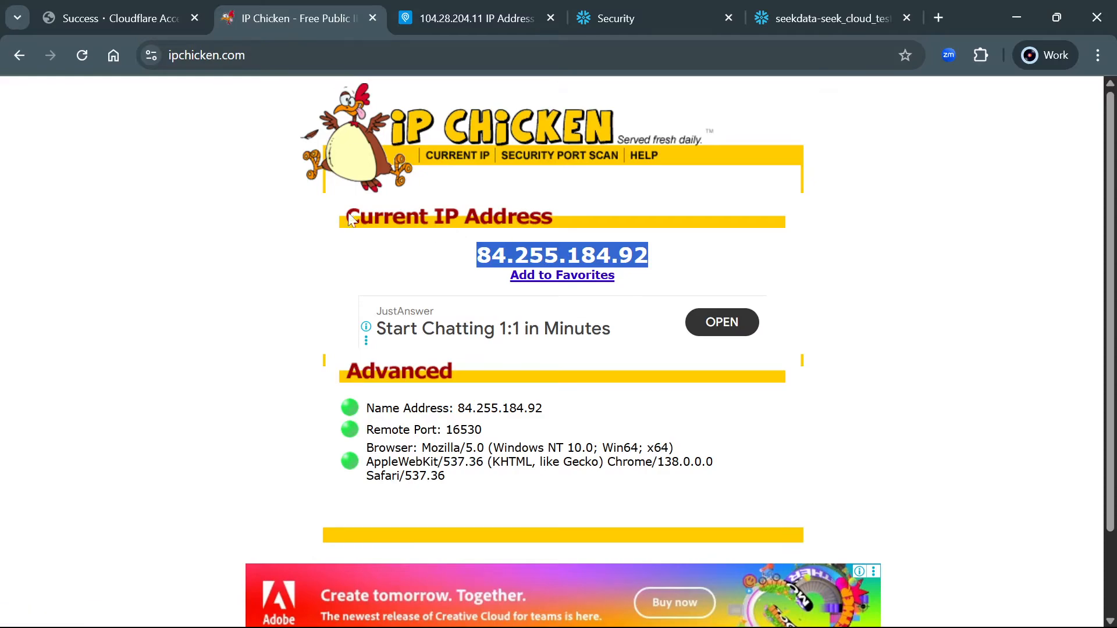
{"action": "left_click", "coordinate": [169, 216]}
{"action": "left_click_drag", "start_coordinate": [472, 256], "coordinate": [669, 256]}
{"action": "left_click", "coordinate": [883, 247]}
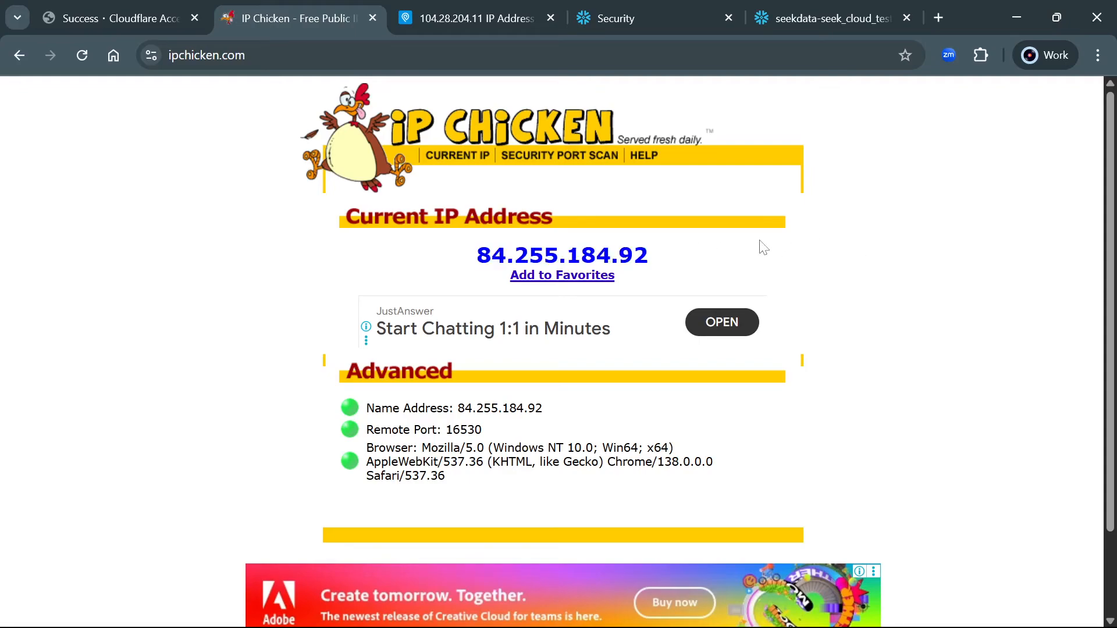
{"action": "left_click_drag", "start_coordinate": [681, 259], "coordinate": [463, 256]}
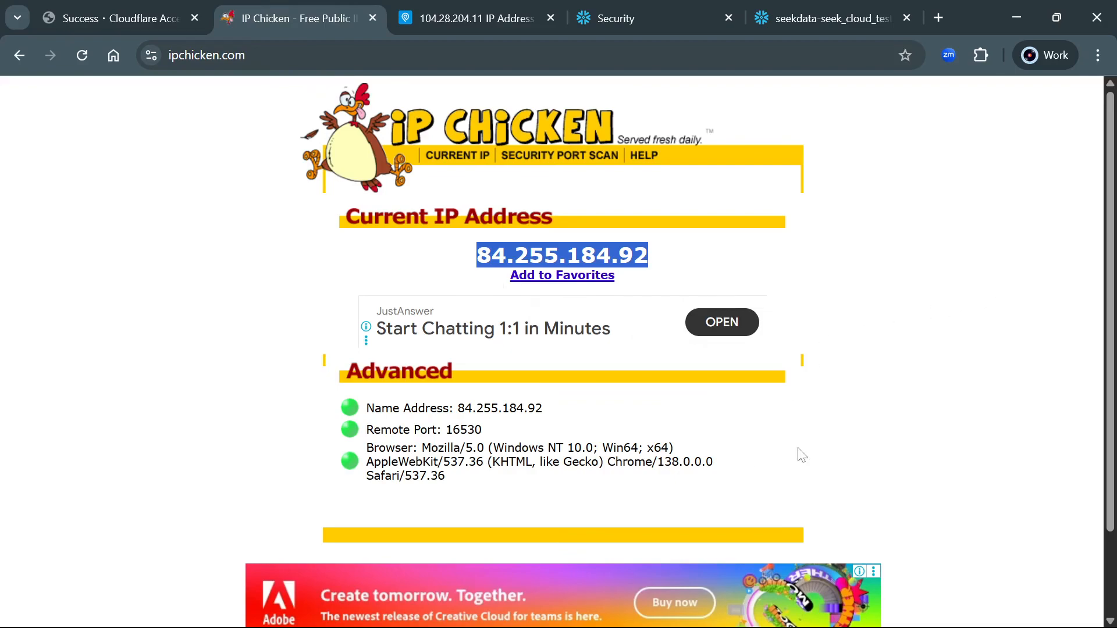
{"action": "mouse_move", "coordinate": [776, 623]}
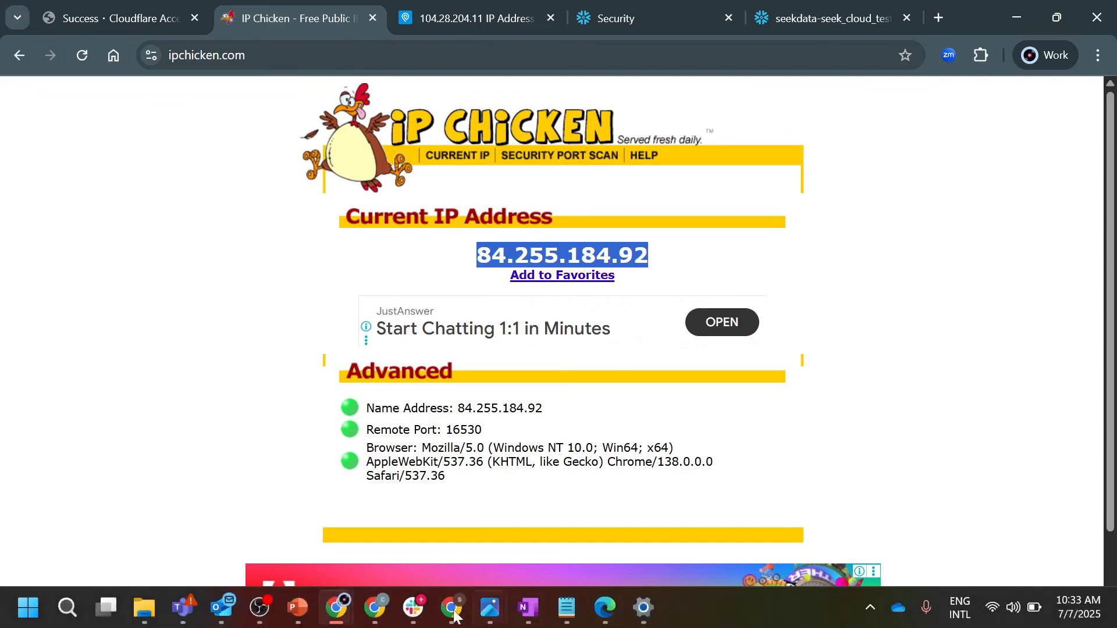
{"action": "left_click", "coordinate": [329, 608]}
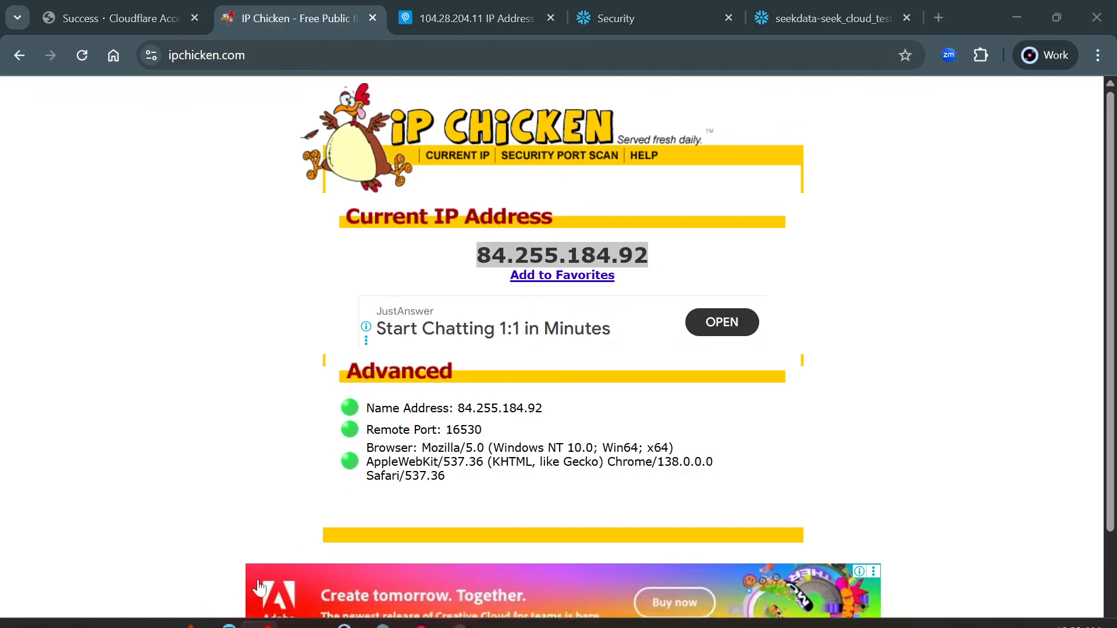